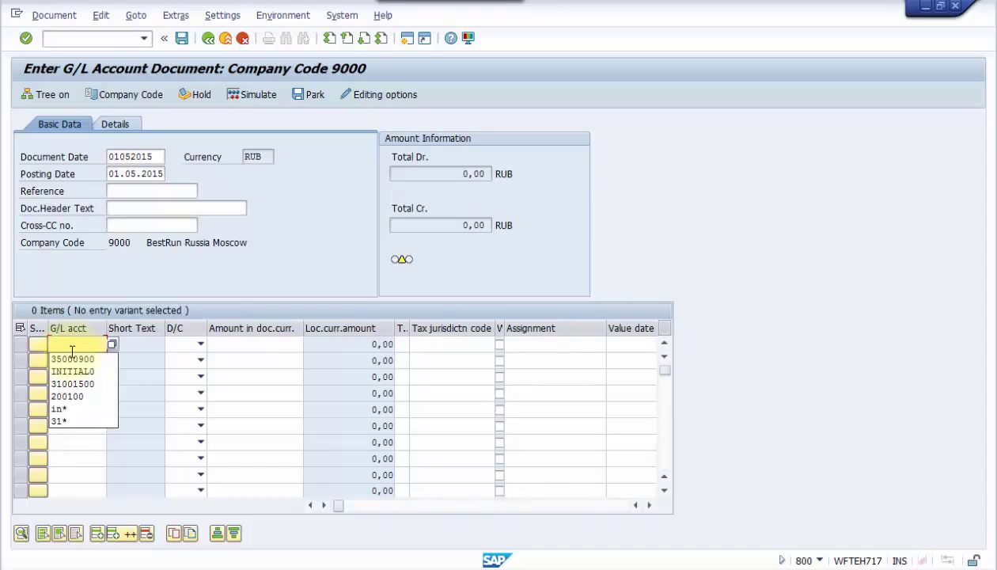
- Fill the G/L accounts of the first three line items from the previously entered values, using INITIAL0 in the third
click(72, 359)
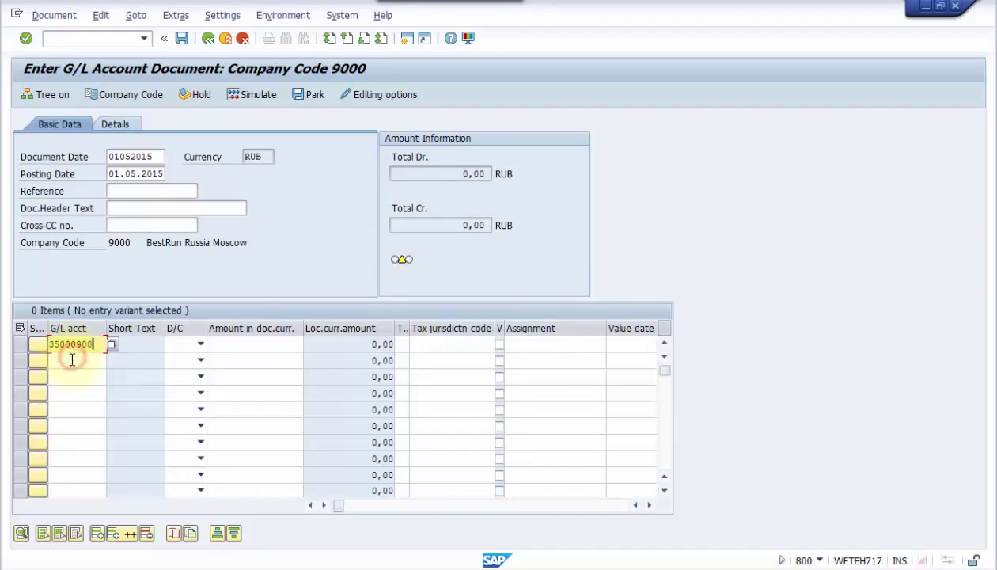
click(69, 361)
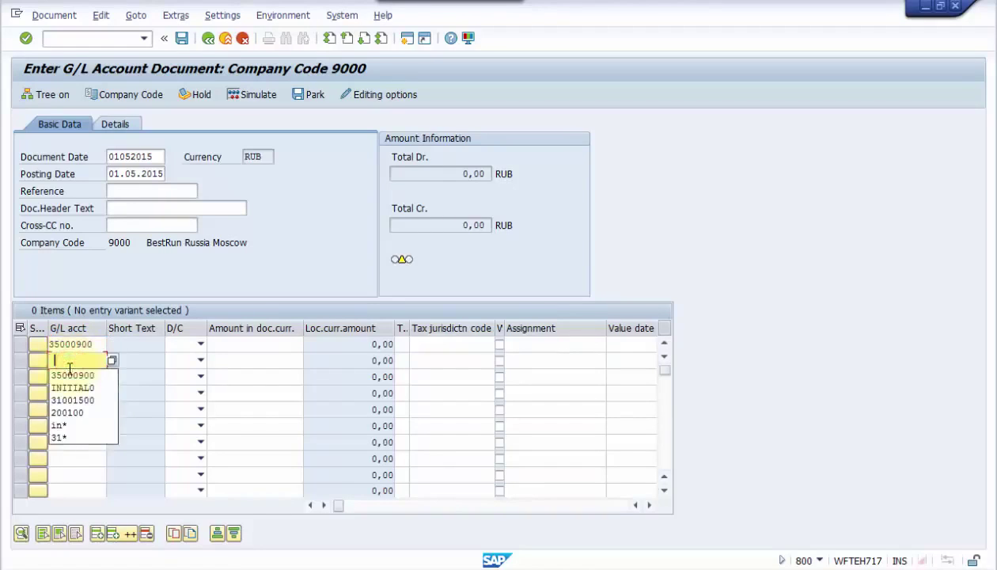
click(77, 401)
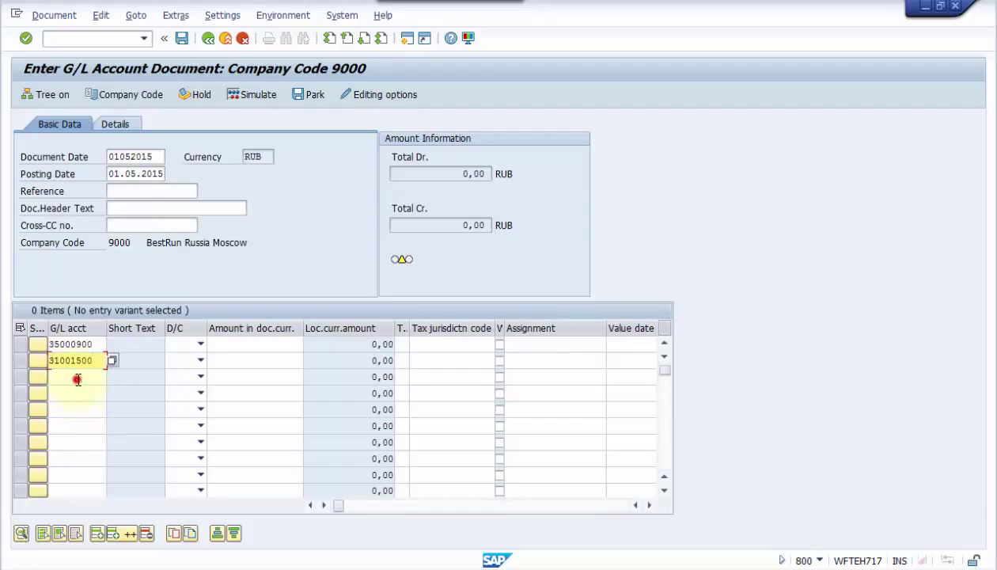
click(79, 377)
click(79, 403)
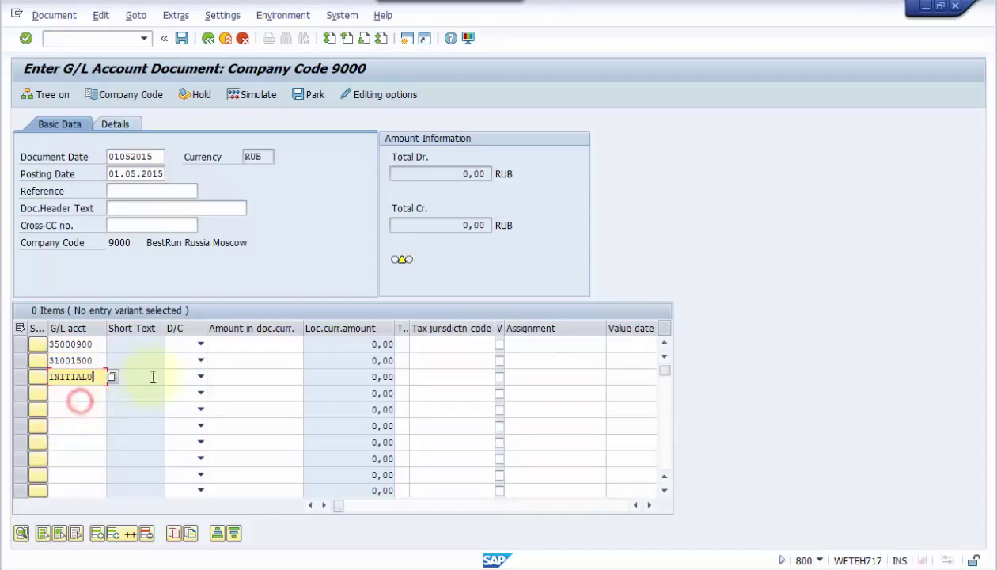
- Mark the first two line items as debit and the INITIAL0 line as credit
click(201, 345)
click(189, 371)
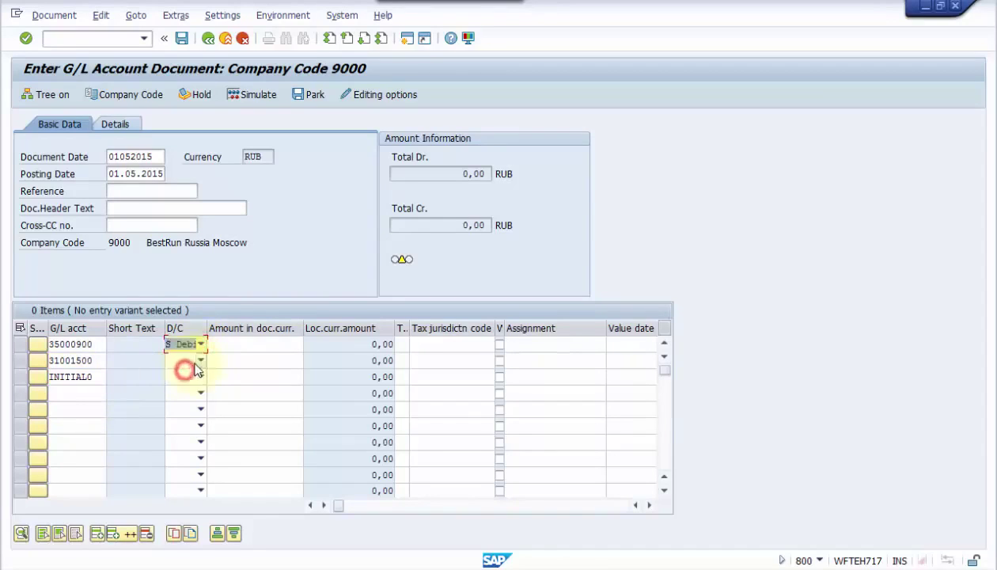
click(200, 361)
click(196, 387)
click(200, 377)
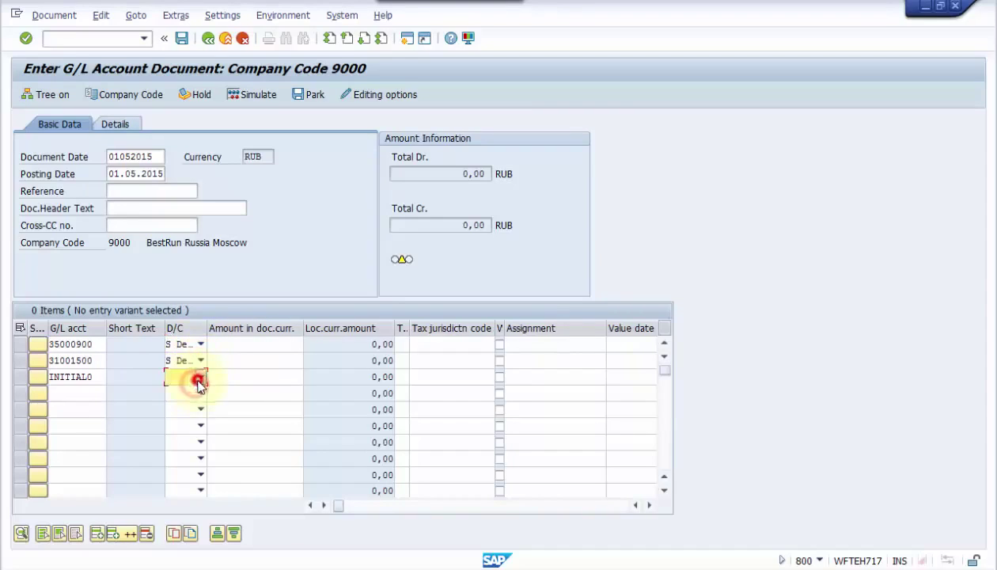
click(191, 393)
- Set the document-currency amounts of the three line items to 100, 200 and 300
click(240, 348)
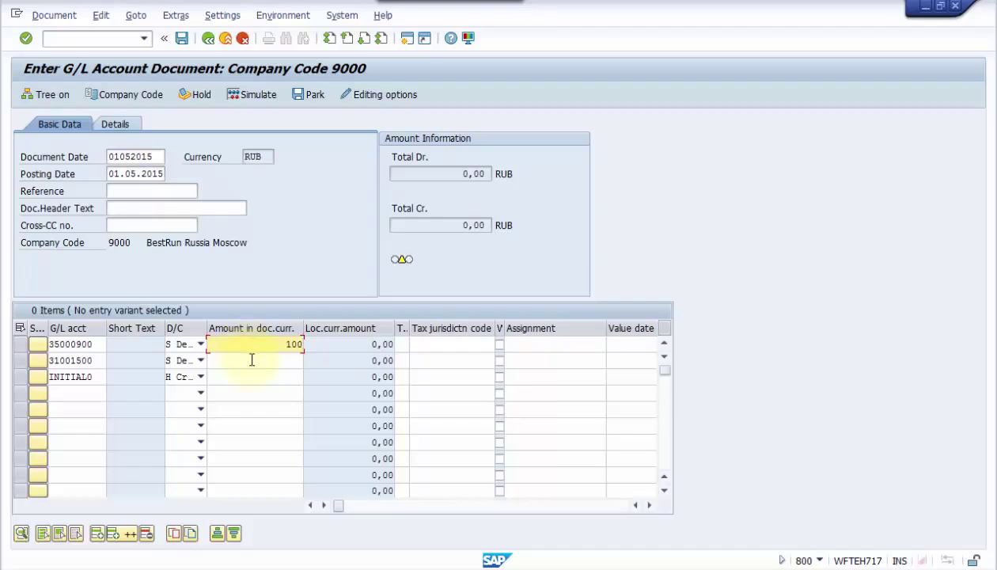
click(252, 362)
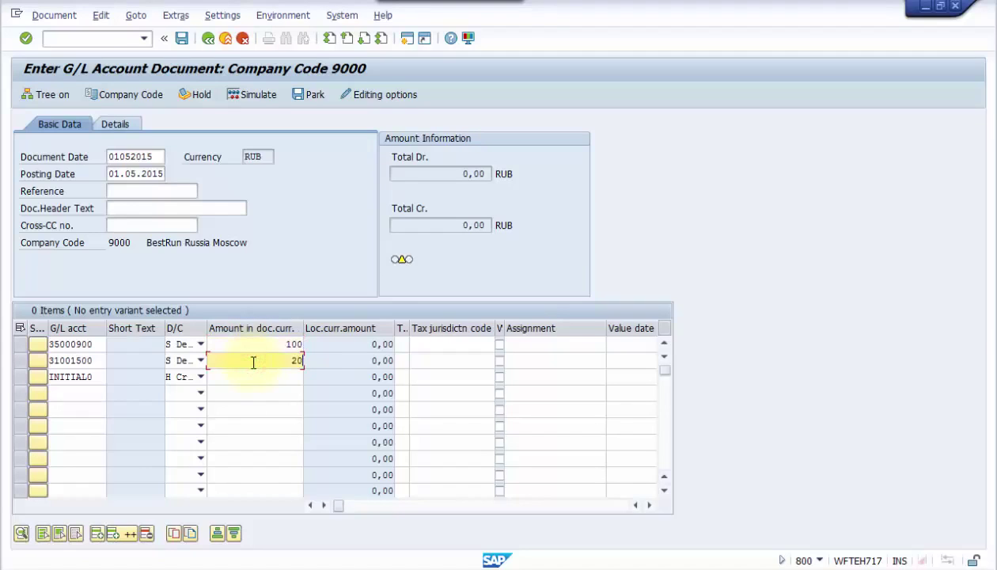
click(269, 378)
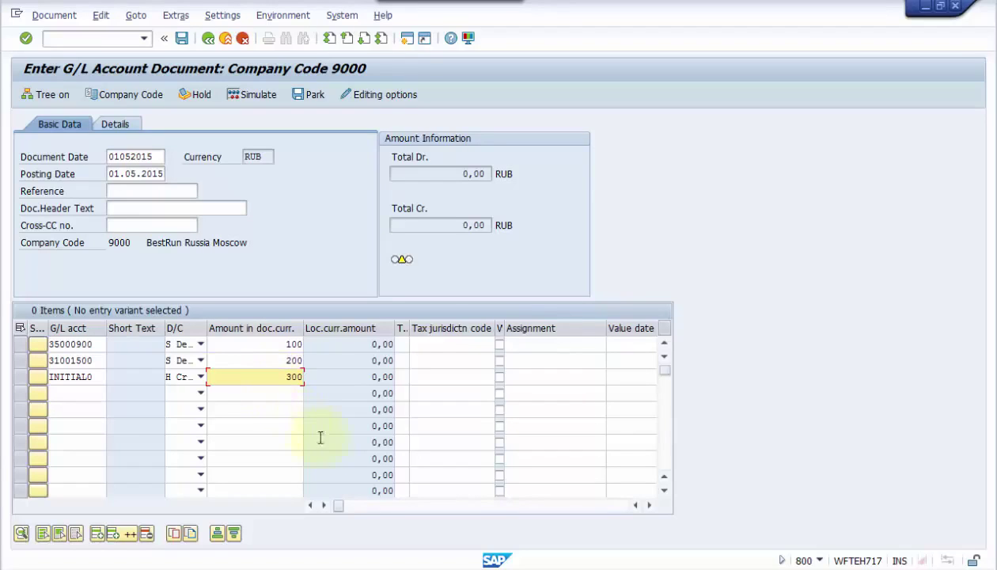
- Assign the internal order number to both debit line items
drag(343, 509, 383, 505)
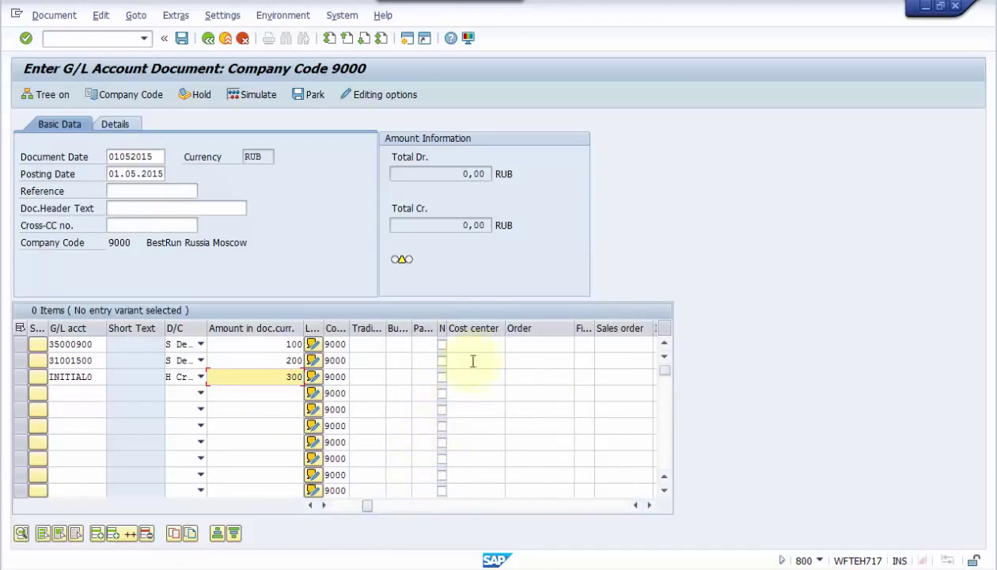
click(522, 343)
text(900000000000)
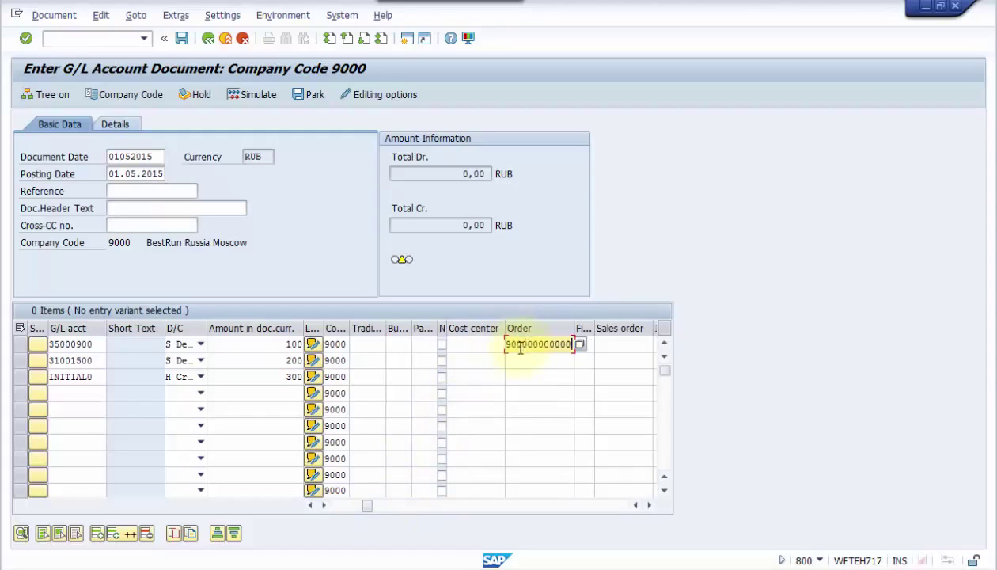
click(519, 361)
key(ctrl+v)
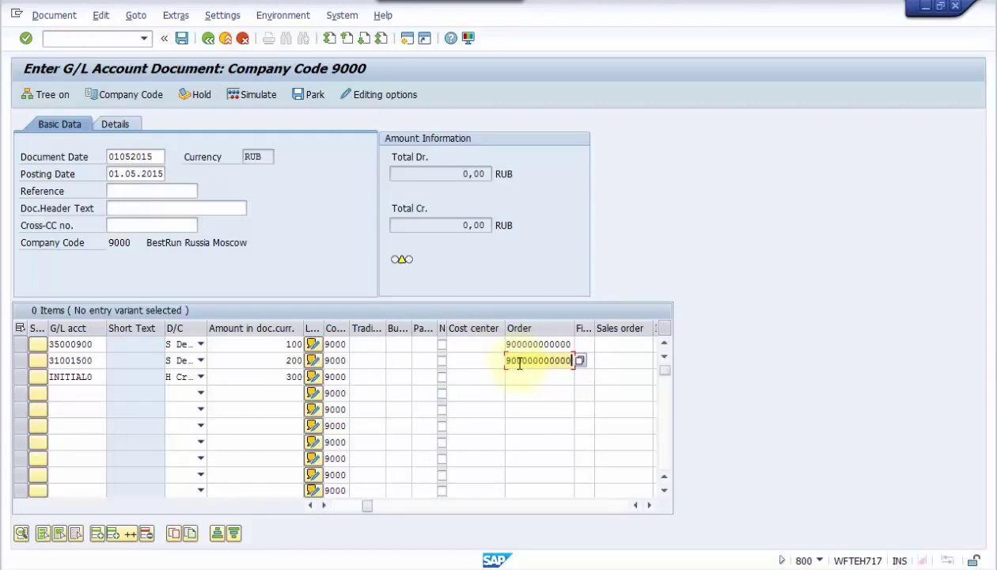
- Simulate the G/L document posting and acknowledge the intermediate prompts
click(261, 96)
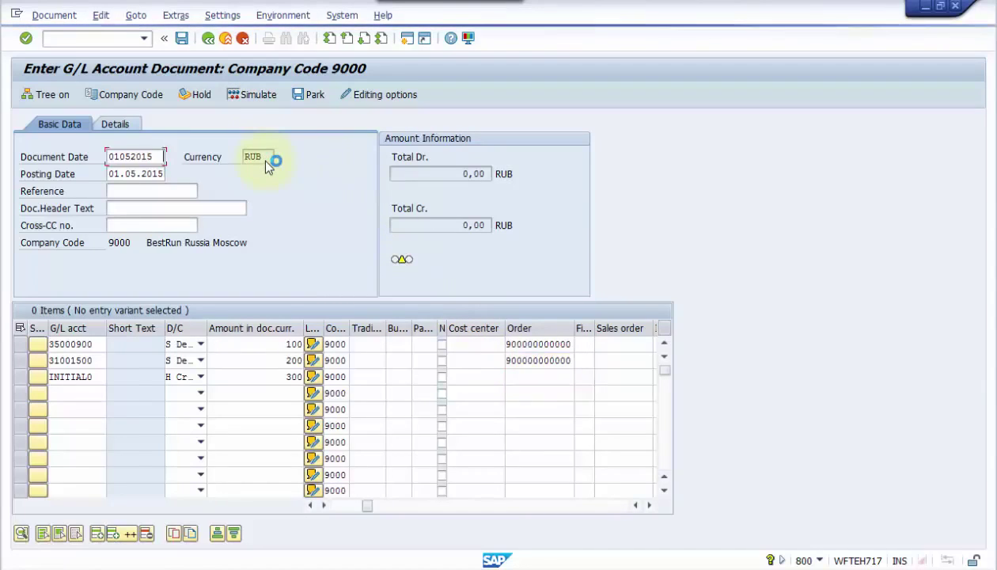
click(26, 39)
click(26, 39)
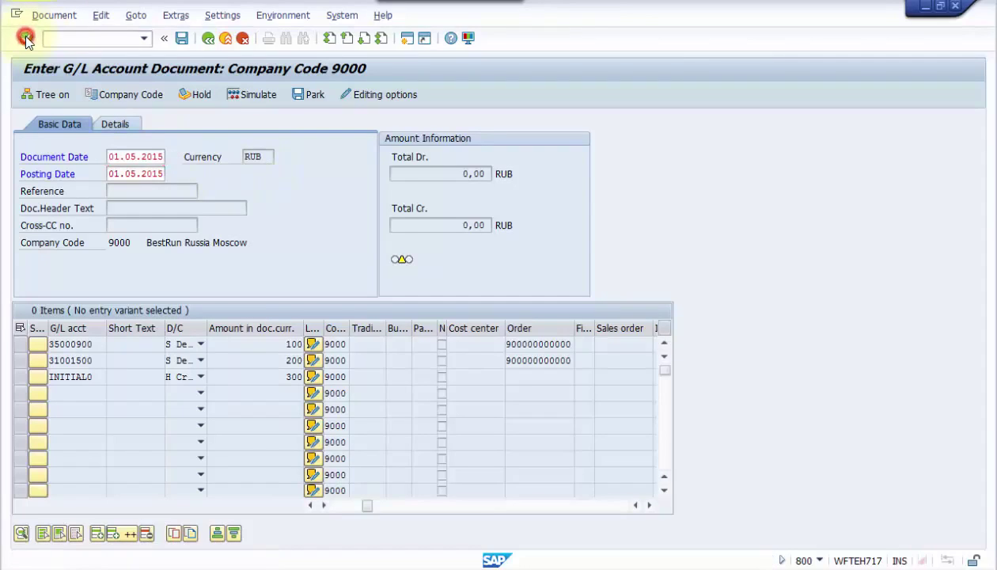
click(26, 38)
click(27, 39)
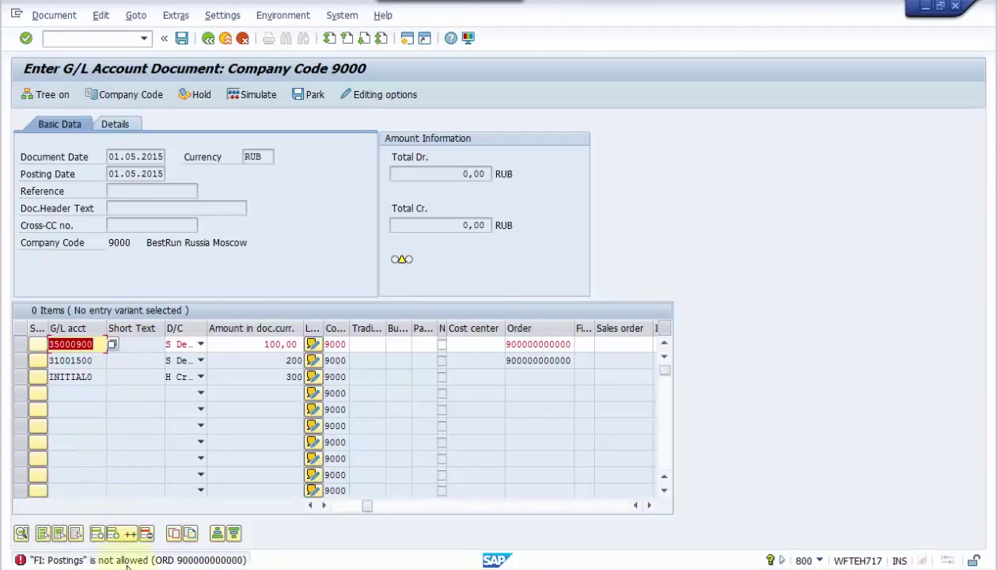
- Open the posting error's long text and copy it from the heading through the Diagnosis section into Notepad
double_click(127, 560)
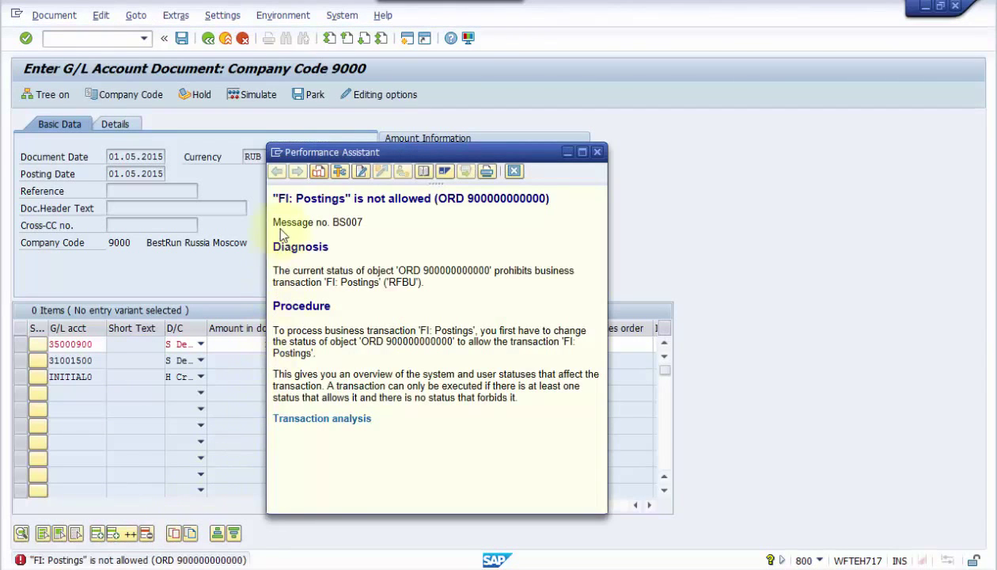
drag(275, 196, 543, 284)
key(ctrl+c)
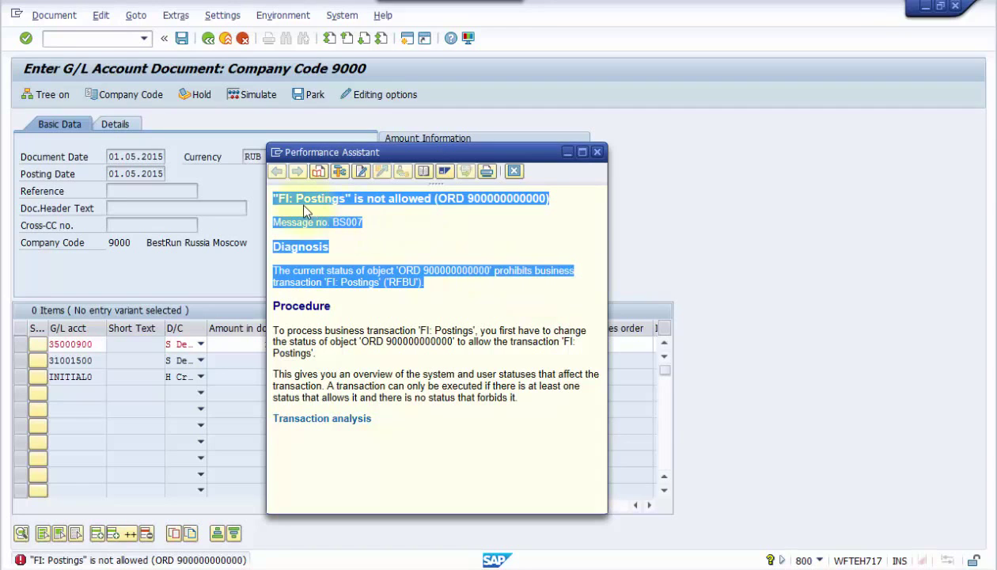
drag(275, 198, 426, 285)
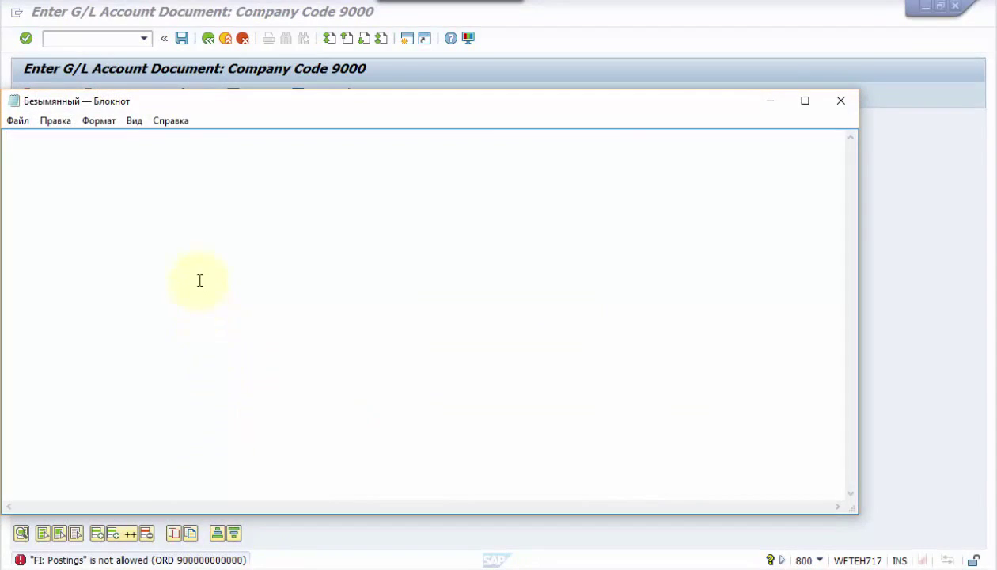
key(ctrl+v)
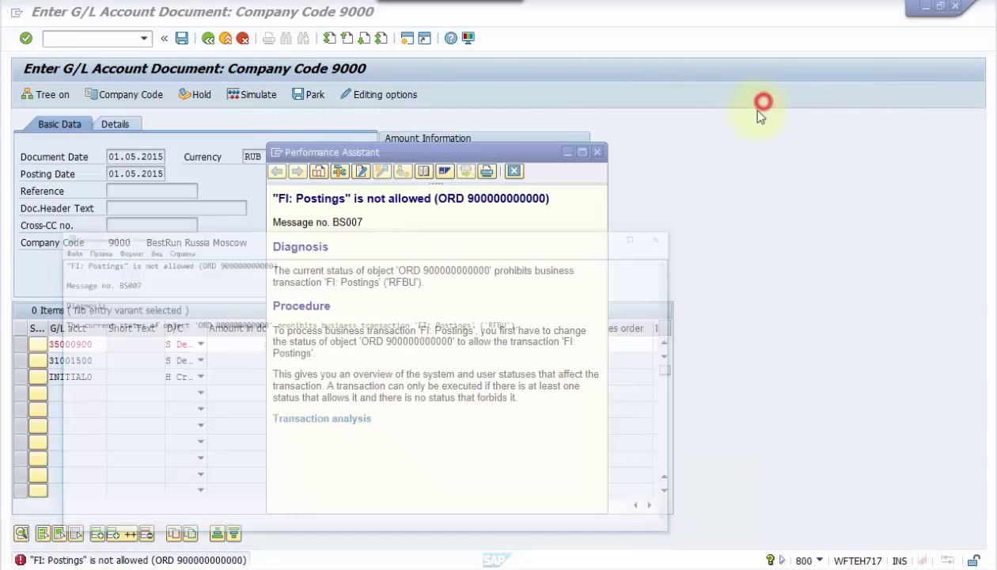
click(766, 102)
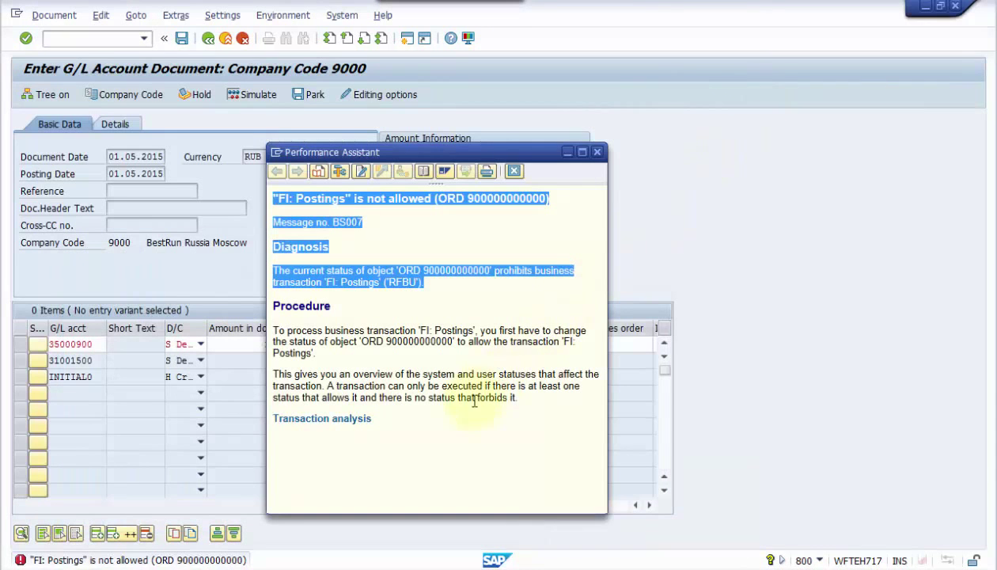
- Switch to the Display Internal Order session, open the order's master data and check the system status in its control data
click(289, 561)
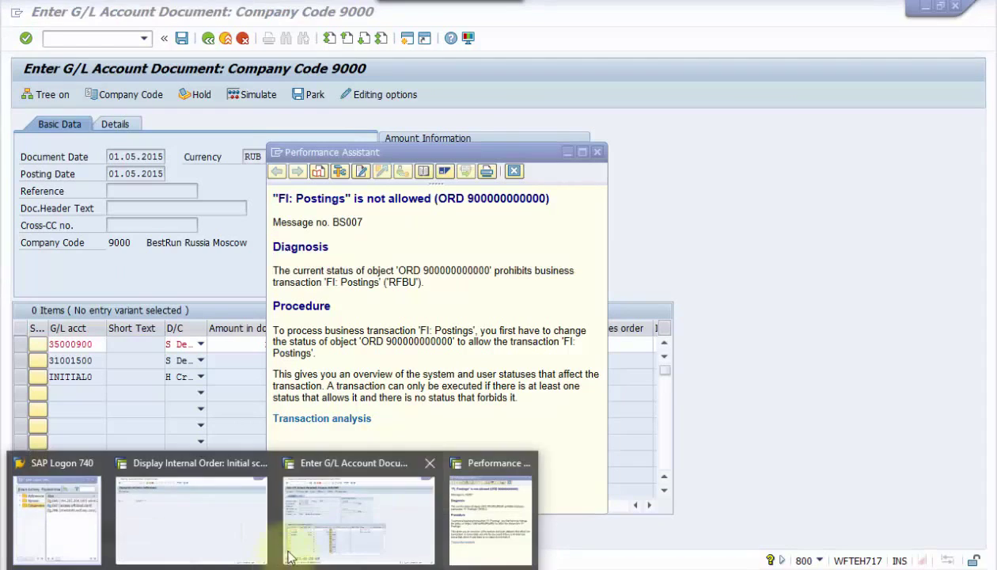
click(245, 529)
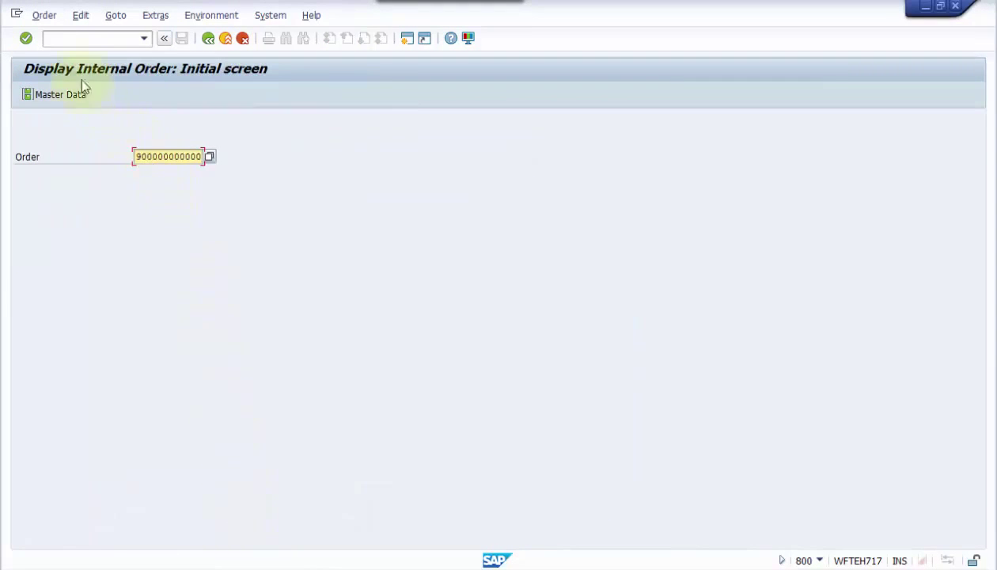
click(26, 38)
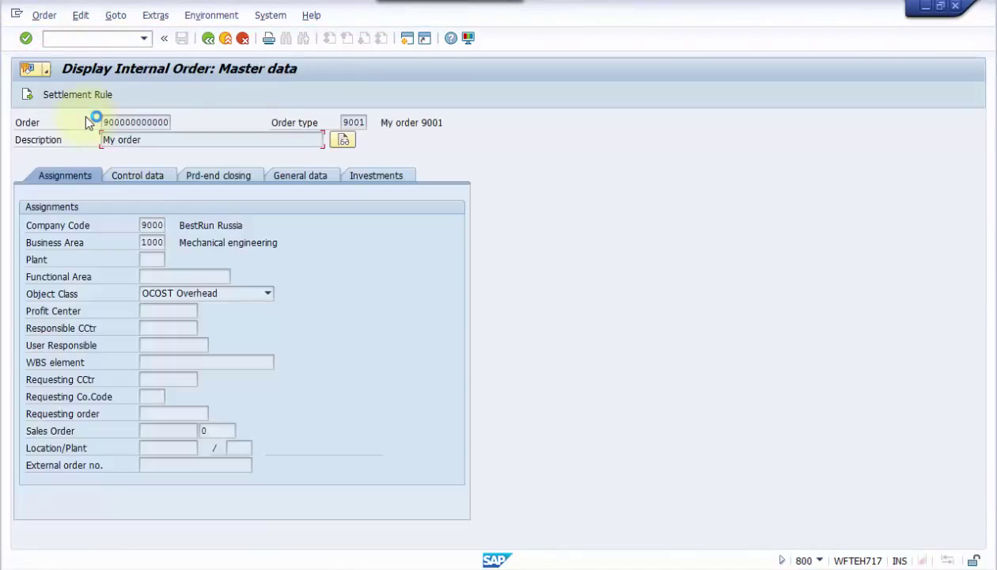
click(157, 177)
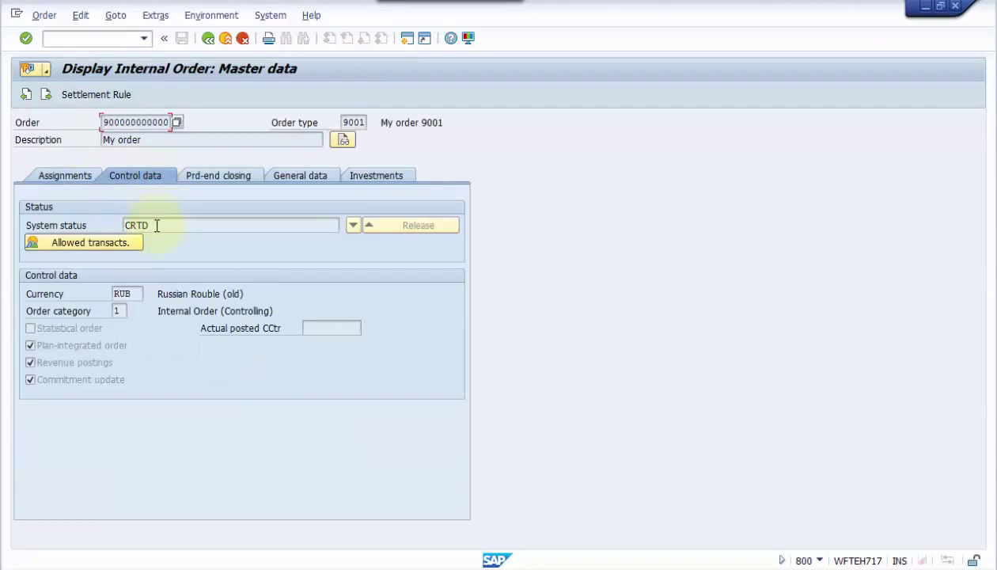
drag(157, 225, 113, 222)
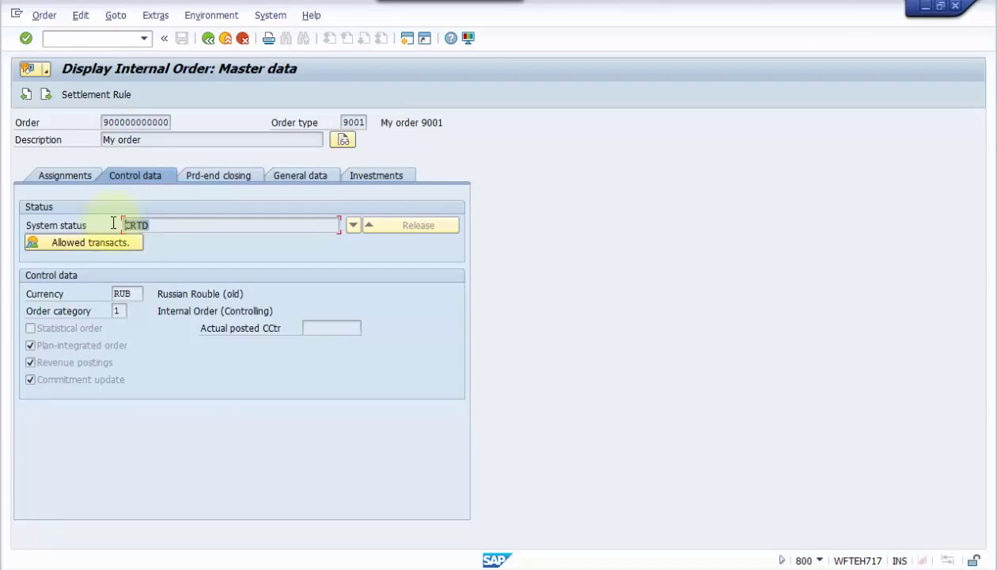
- Review the full list of business transactions allowed for the internal order
click(112, 242)
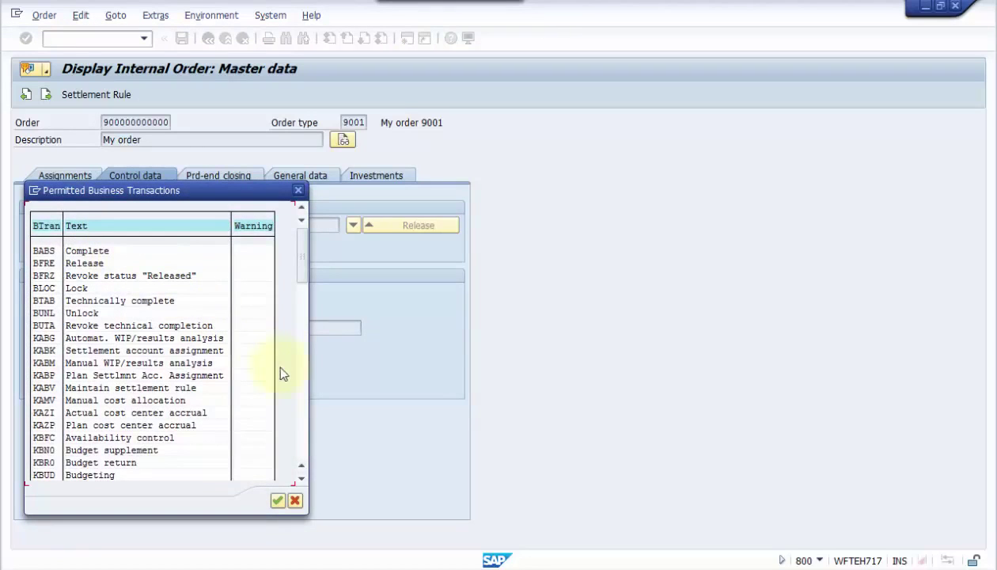
click(303, 407)
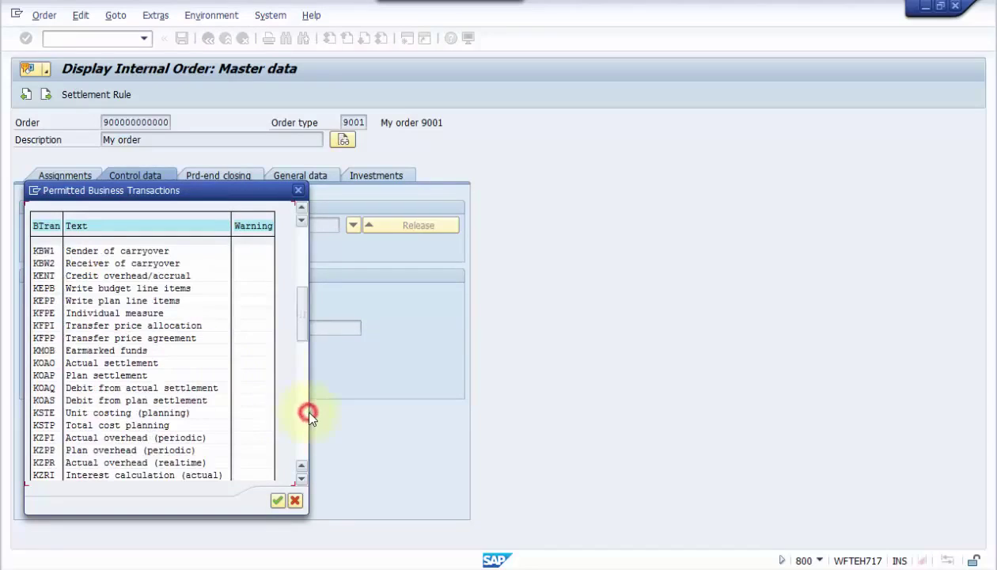
click(302, 423)
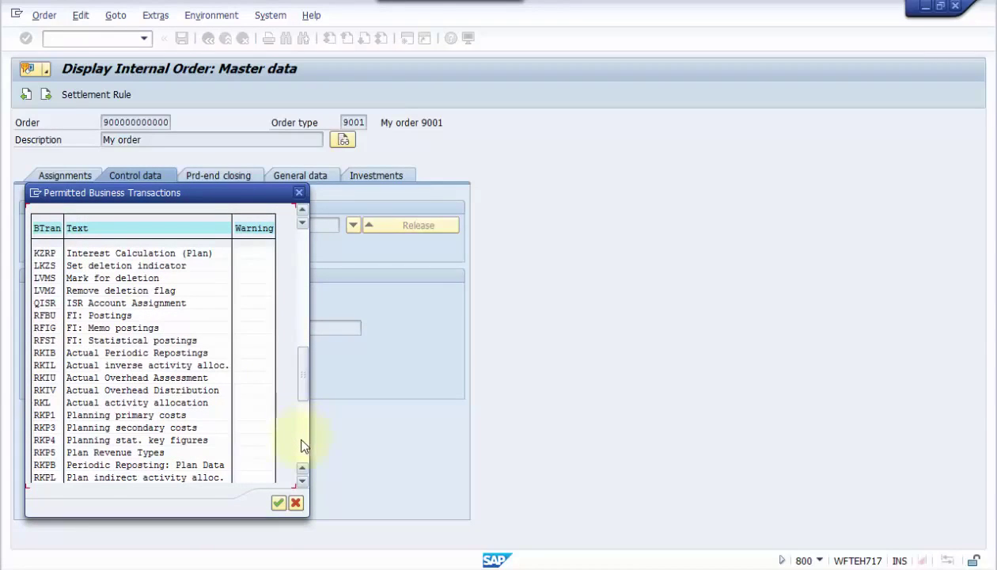
click(301, 455)
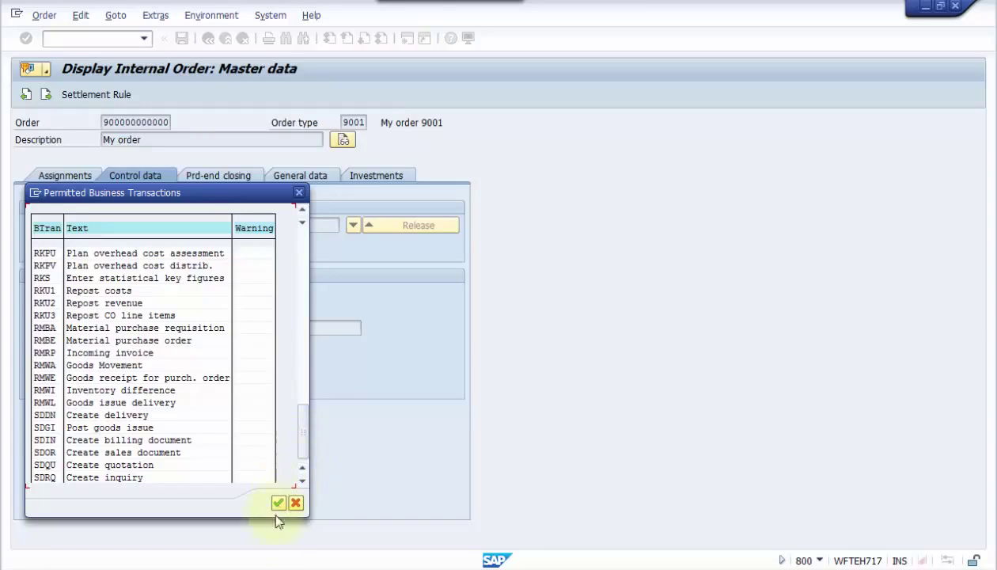
- Return to the Performance Assistant message and select the transaction code RFBU in the Diagnosis text
mouse_move(269, 563)
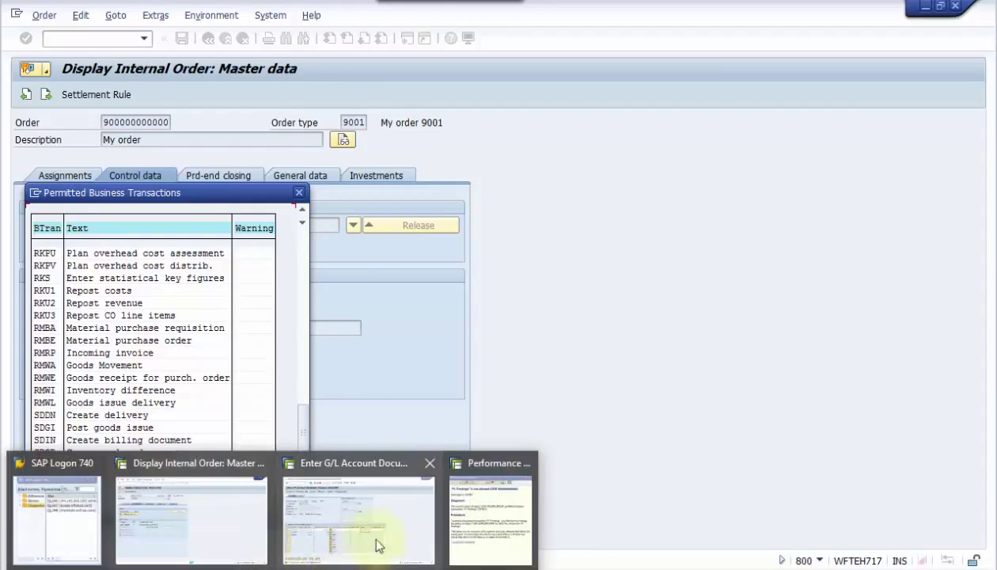
click(480, 534)
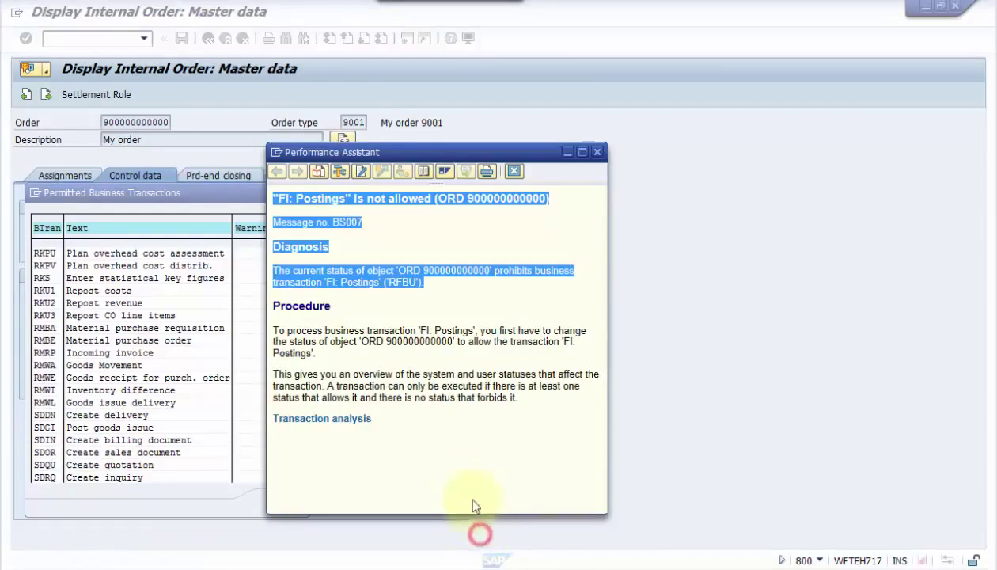
click(416, 294)
drag(397, 282, 416, 282)
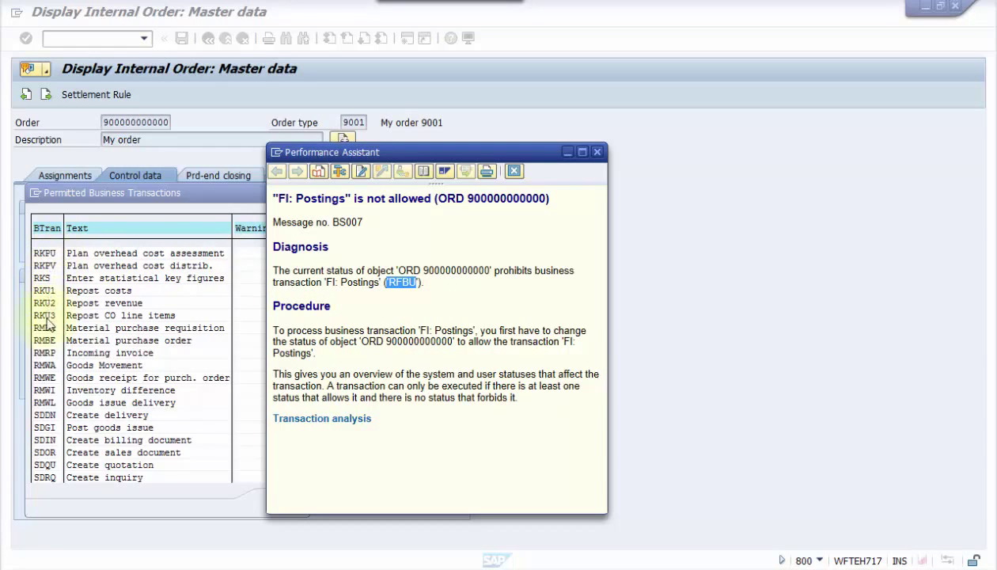
- Search the internal order's permitted business transactions for rfbu and close the list
click(44, 405)
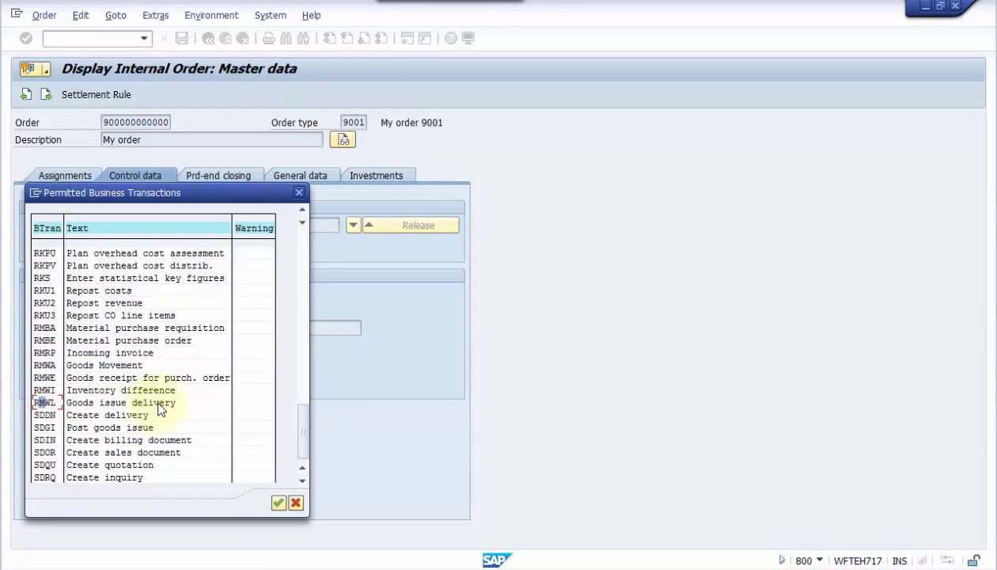
key(ctrl+f)
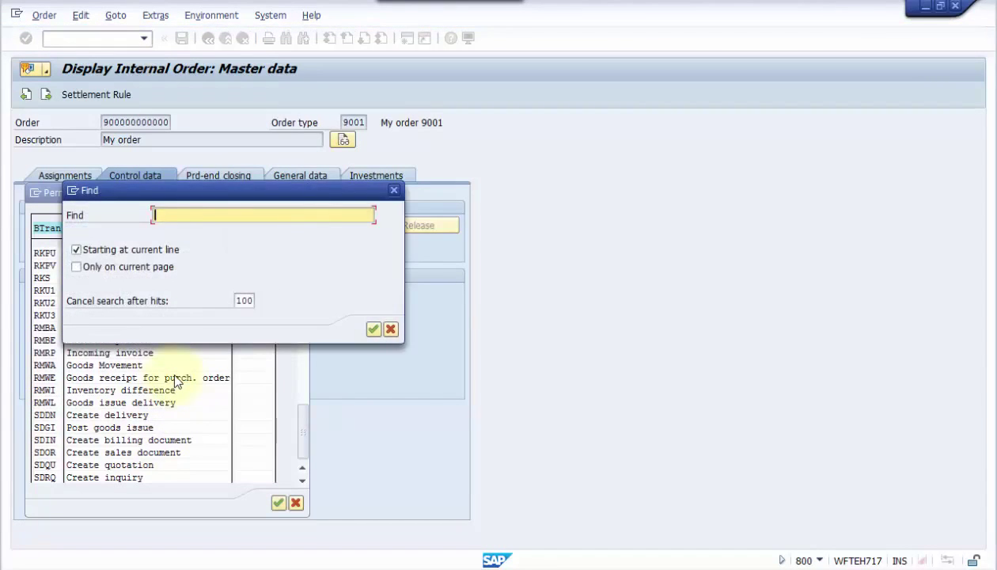
text("FI: Postings" is not allowed (ORD 90000)
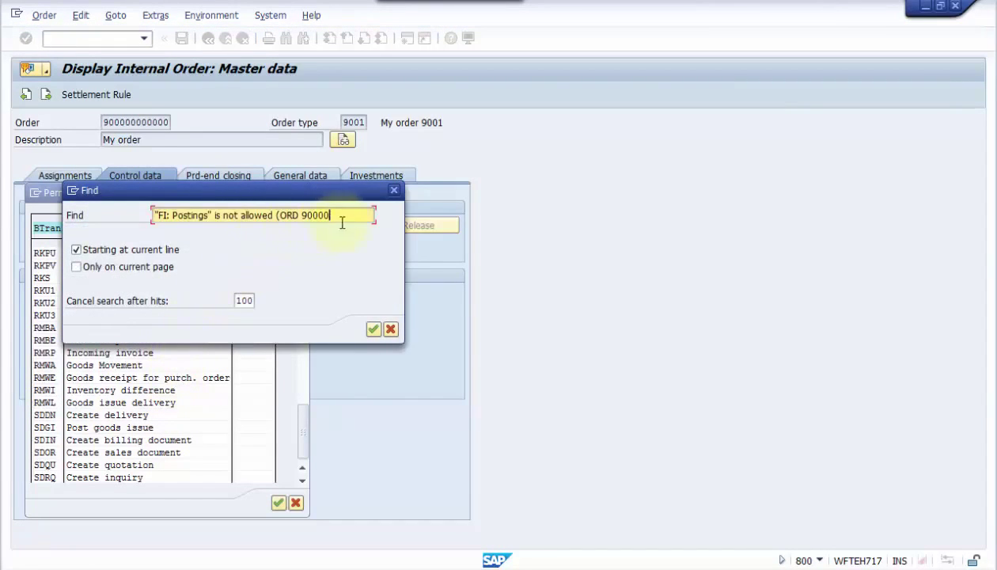
drag(337, 216, 112, 201)
text(rfbu)
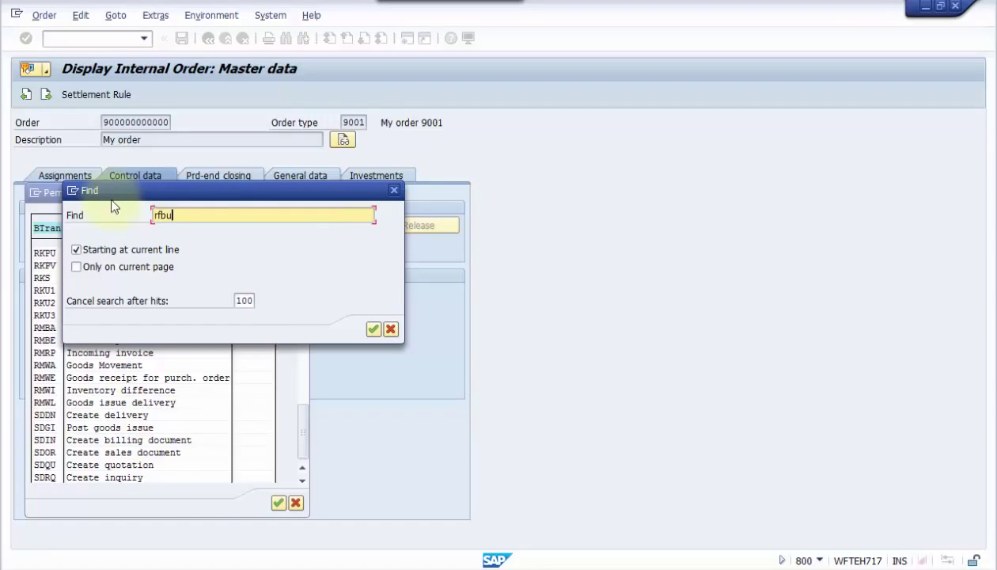
click(374, 328)
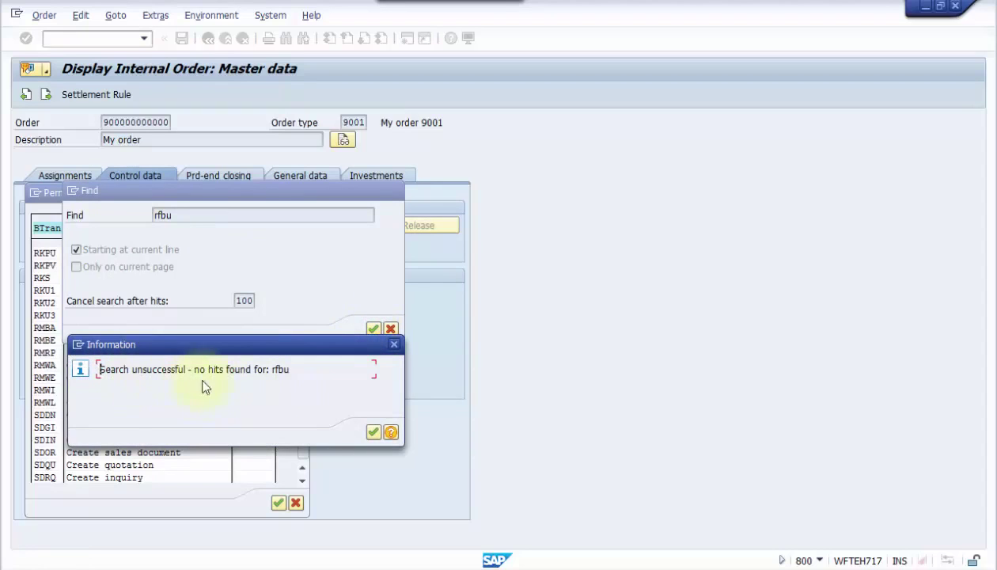
click(373, 432)
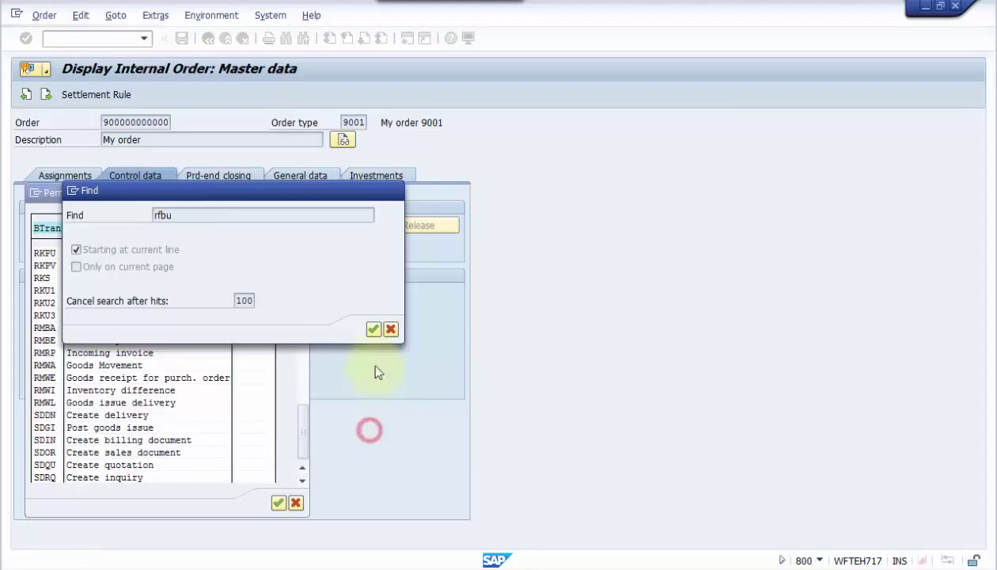
click(390, 330)
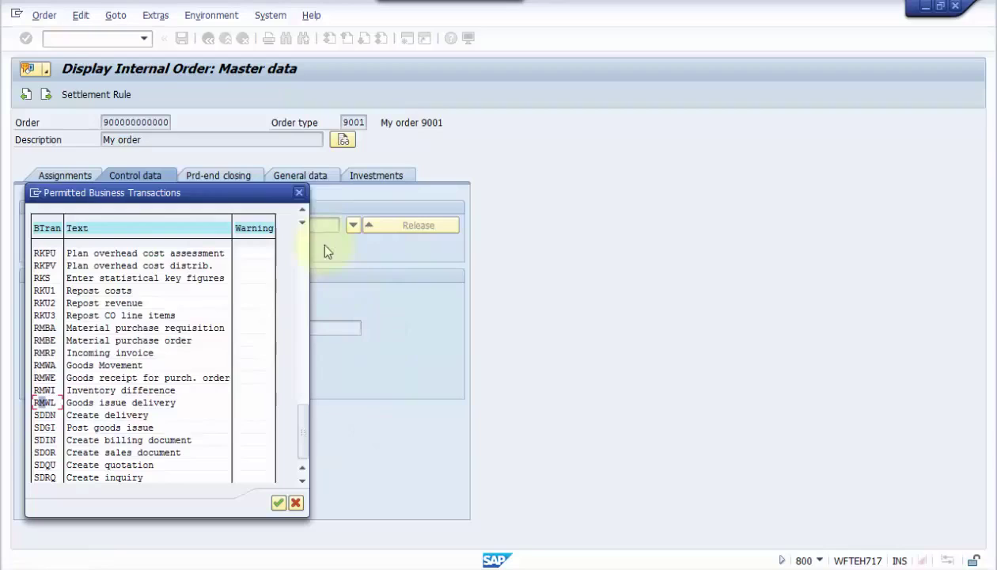
click(301, 194)
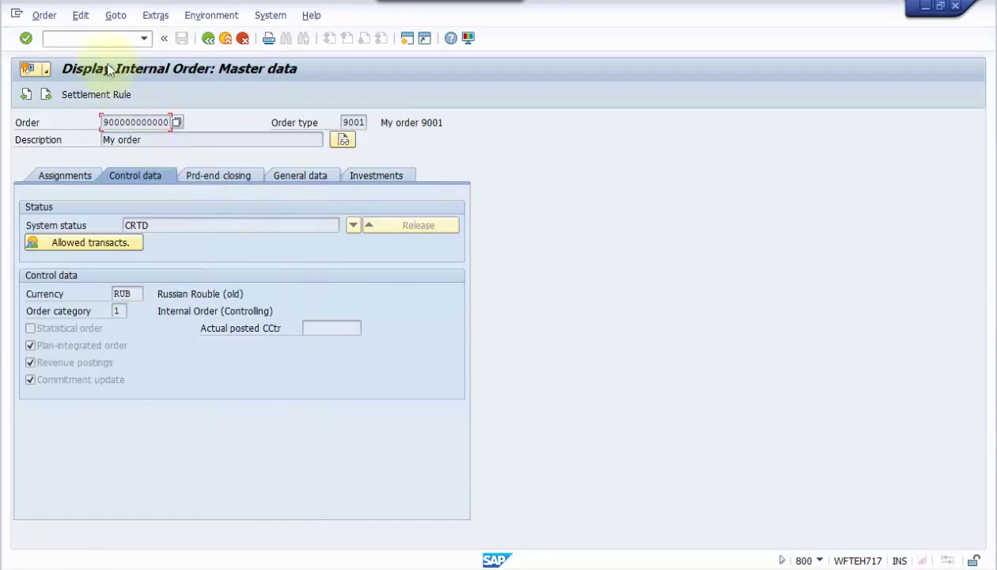
- Switch the internal order's master data to change mode and release the order in its control data
click(60, 16)
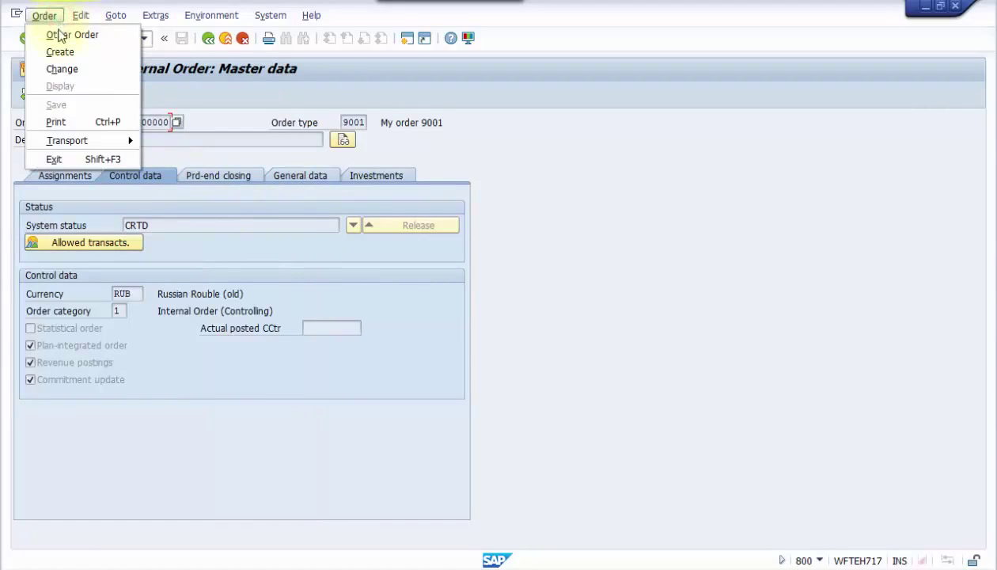
click(70, 70)
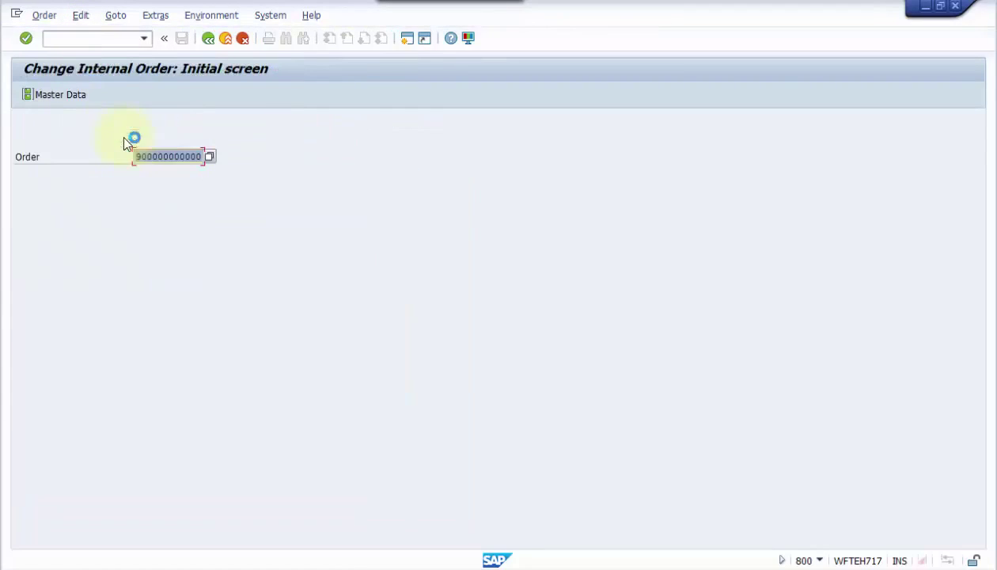
click(25, 38)
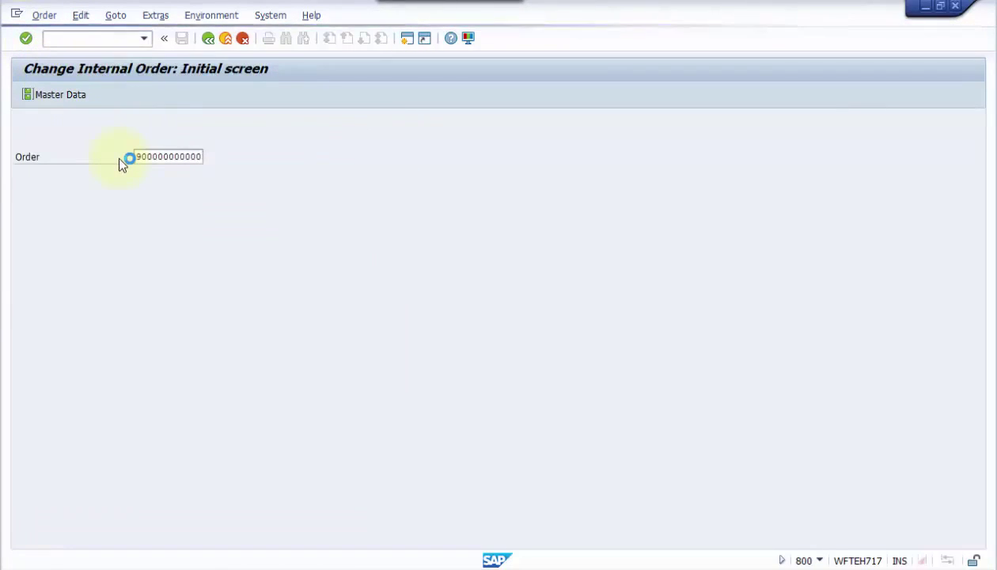
click(143, 172)
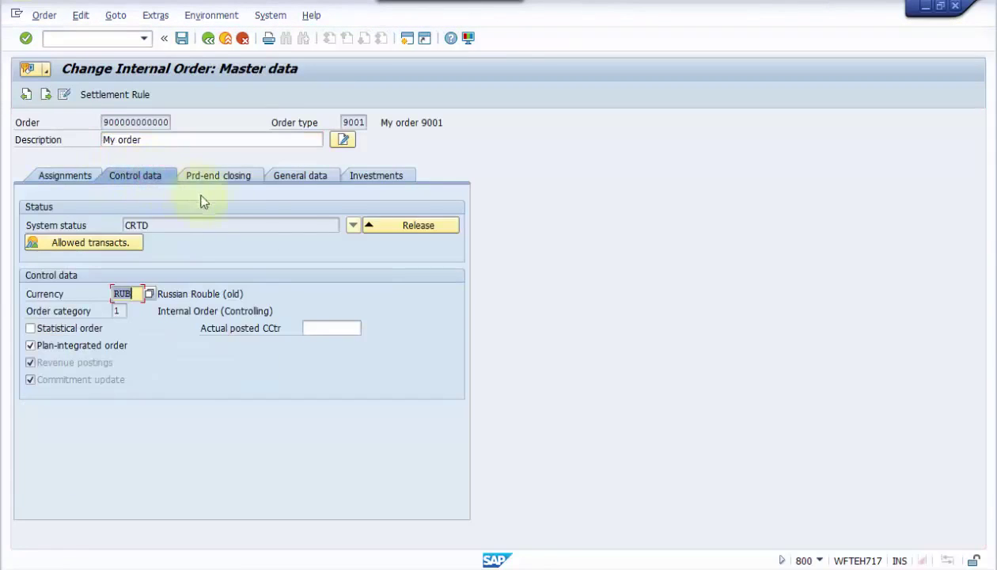
click(388, 233)
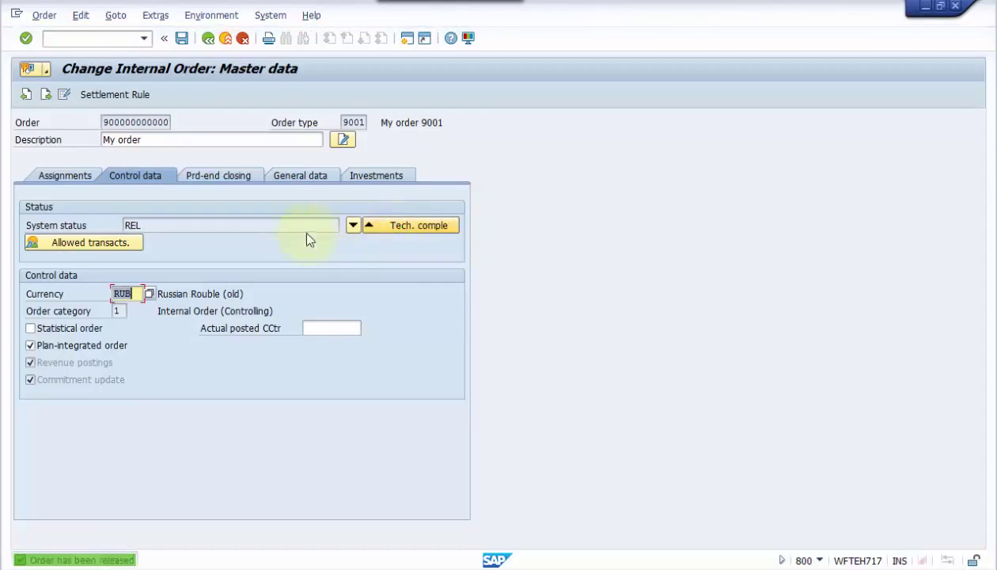
click(161, 224)
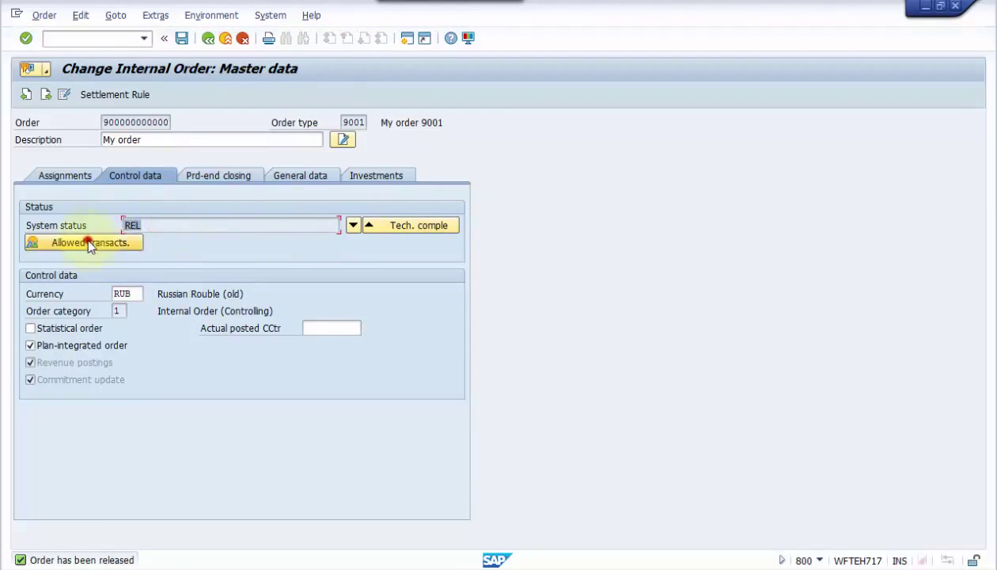
- Search the released order's permitted business transactions for rfbu, go to the FI: Postings entry and close the list
click(87, 242)
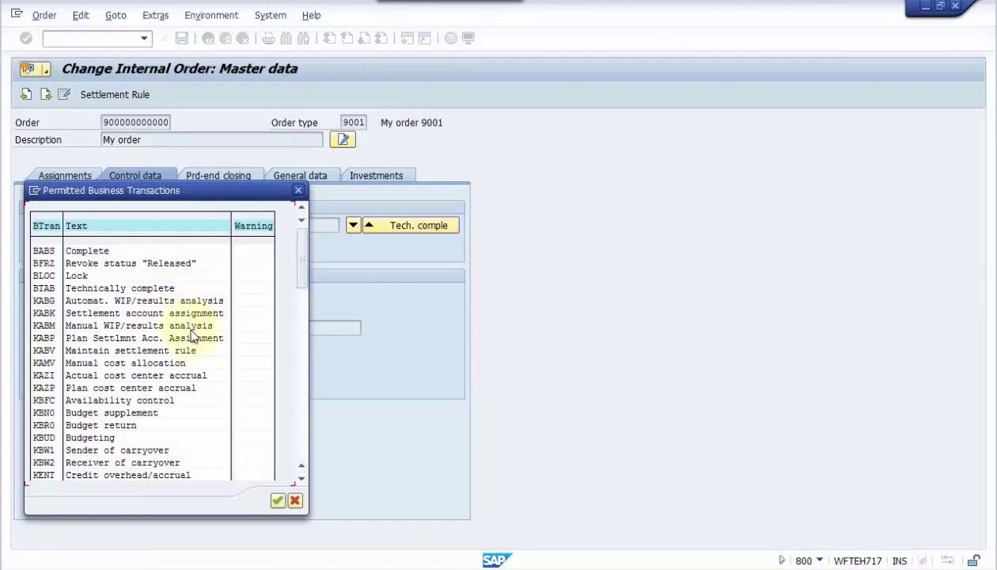
key(ctrl+f)
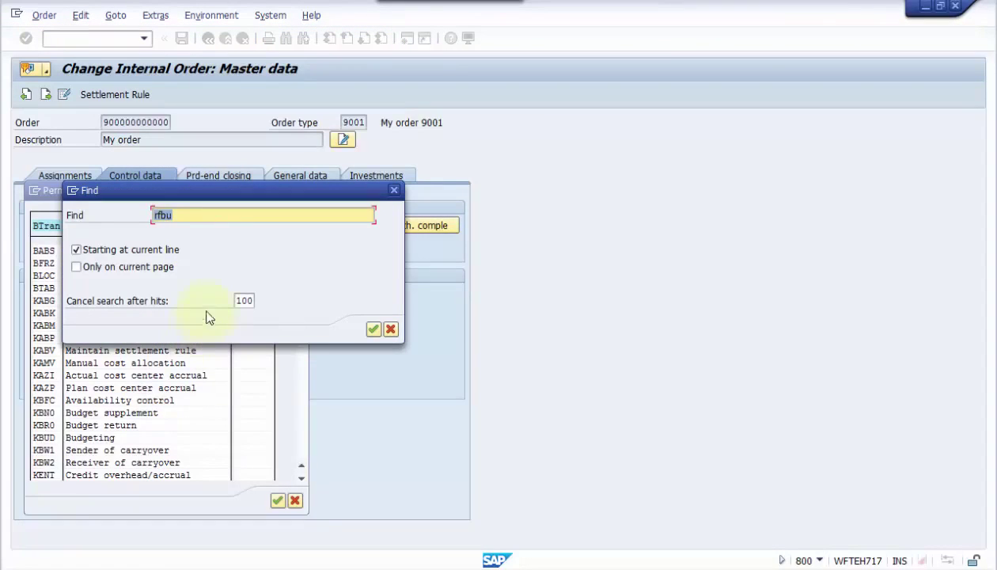
click(372, 329)
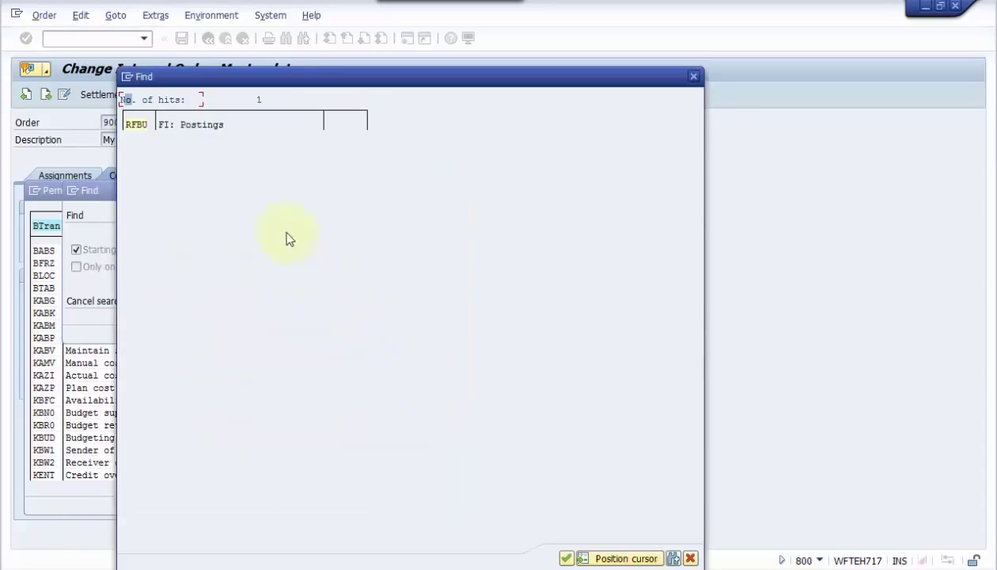
double_click(136, 125)
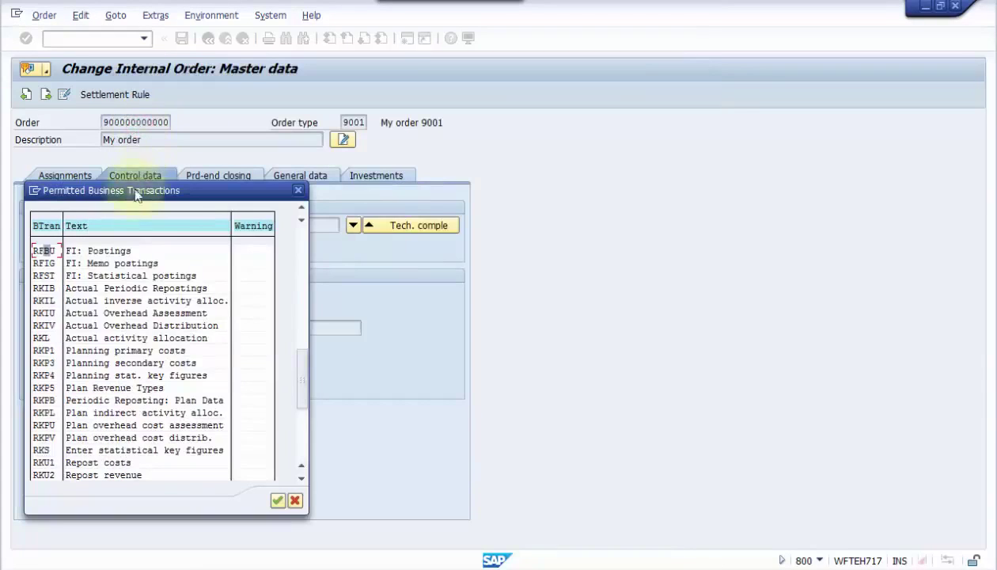
click(45, 251)
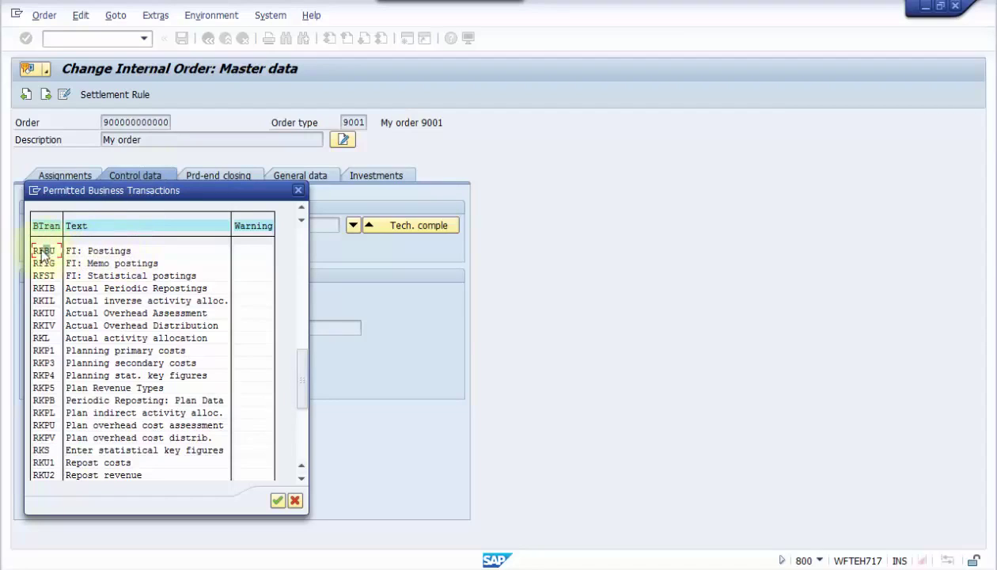
click(38, 251)
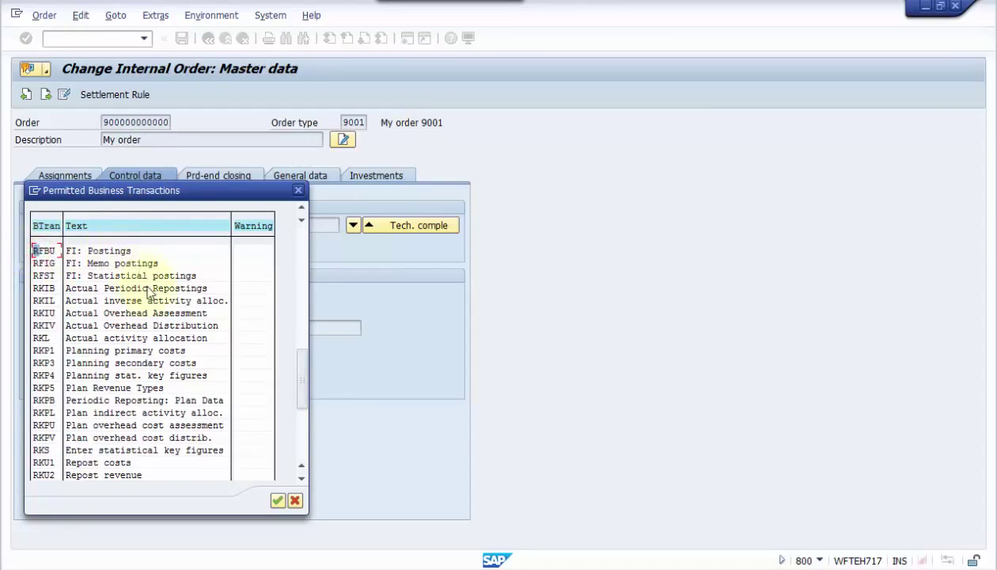
click(277, 501)
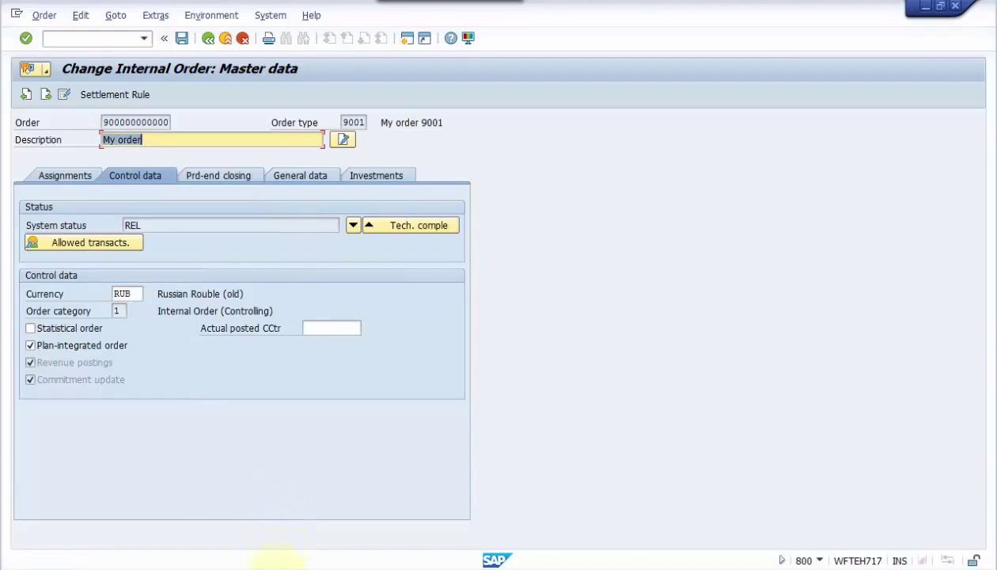
- Bring up the Performance Assistant message about the disallowed FI postings and close it
click(275, 560)
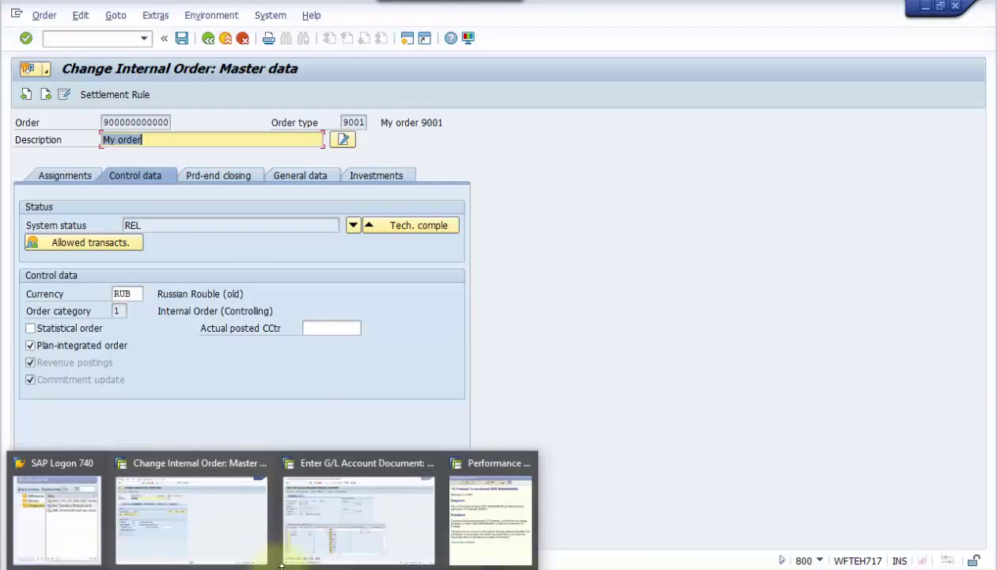
mouse_move(326, 546)
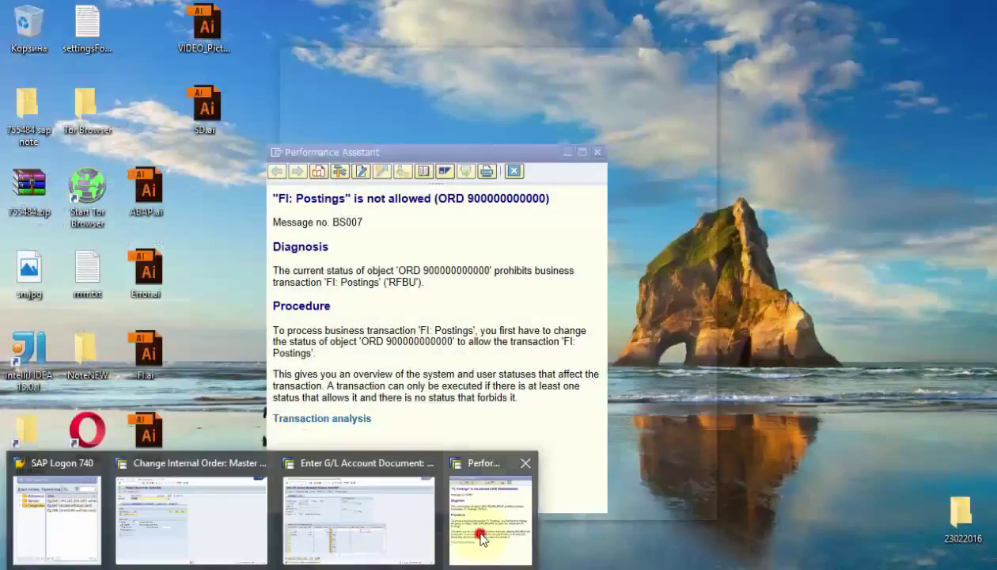
click(475, 531)
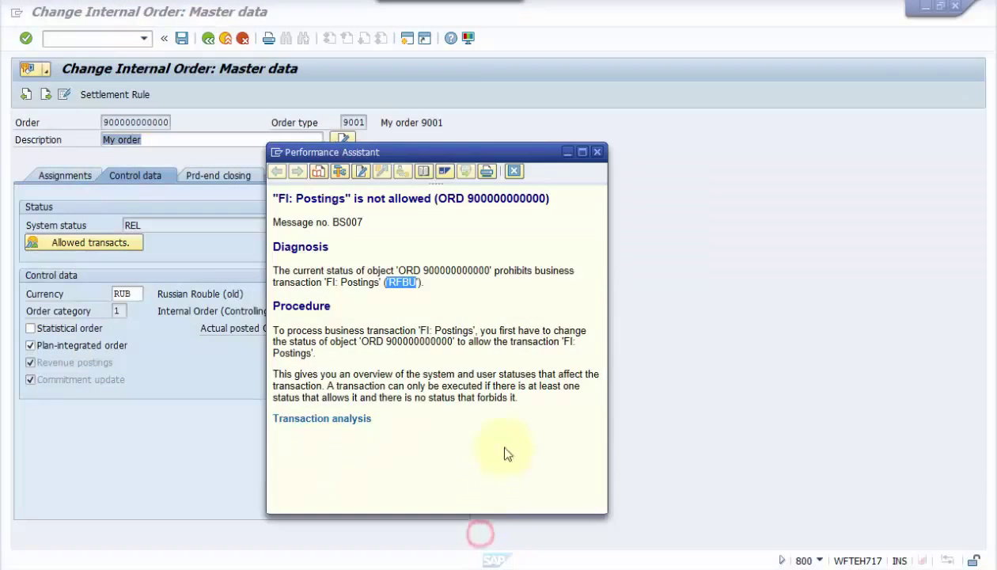
click(596, 153)
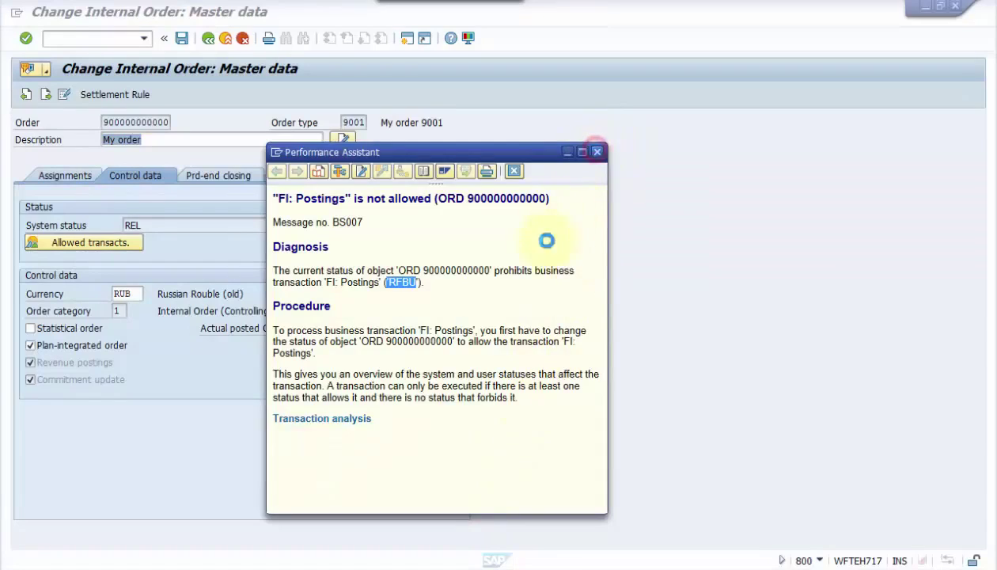
- Return to the Change Internal Order session, save the released order despite the profit center warning and exit to SAP Easy Access
mouse_move(279, 562)
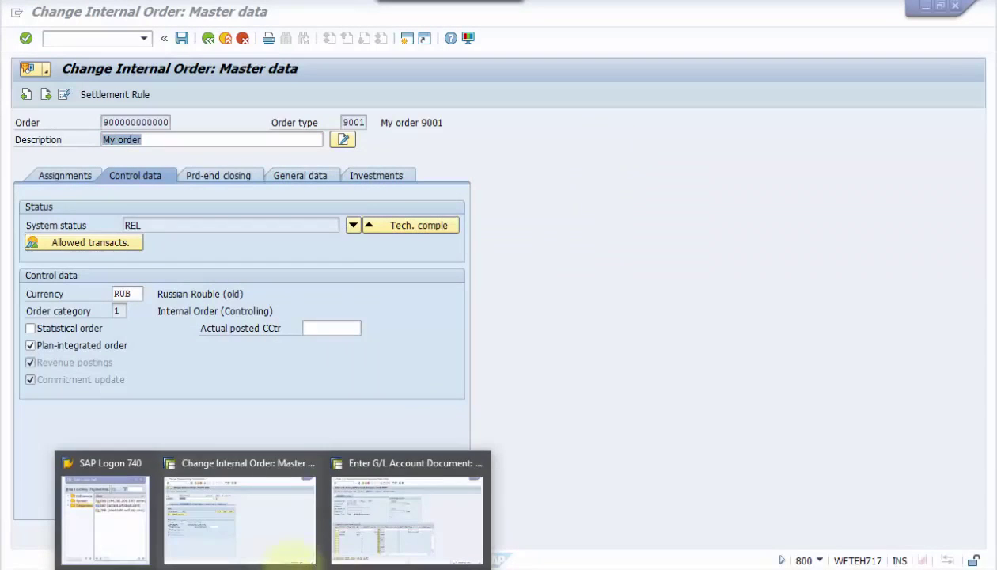
mouse_move(366, 540)
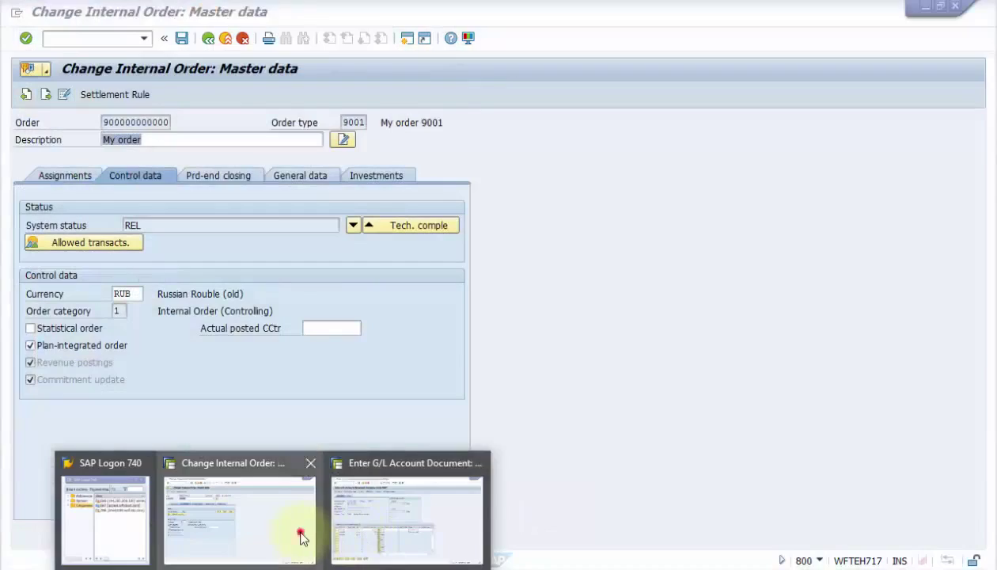
click(298, 529)
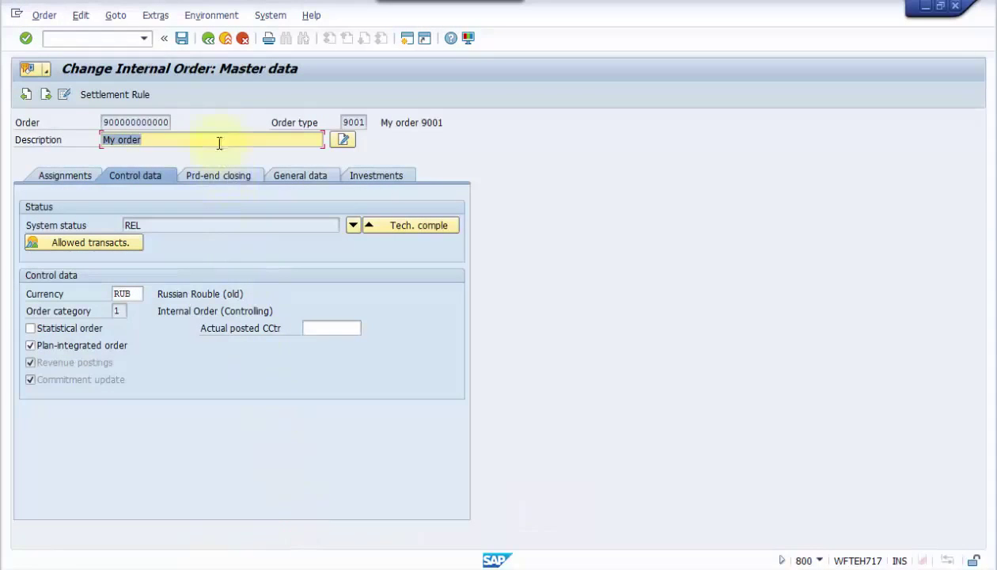
click(182, 40)
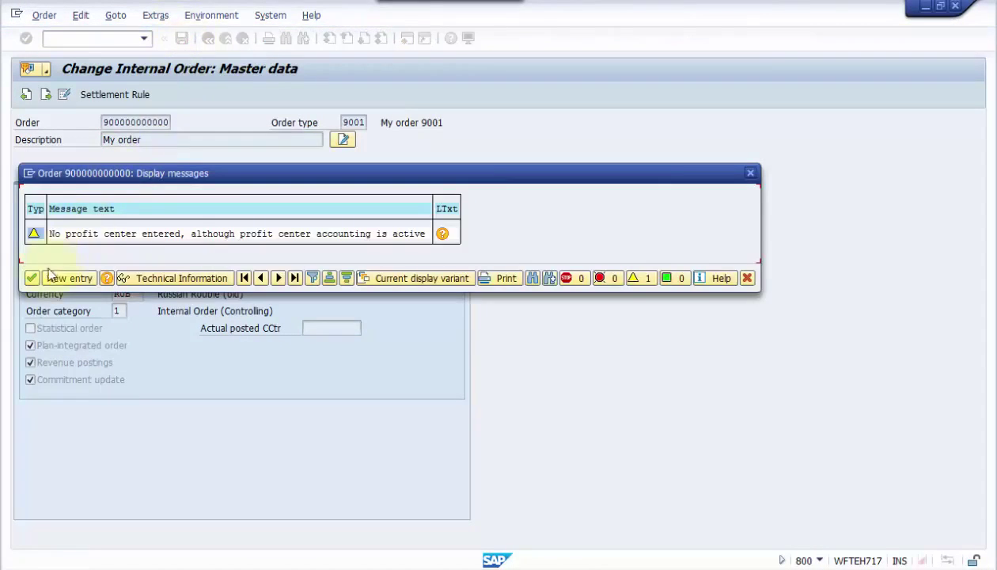
click(32, 277)
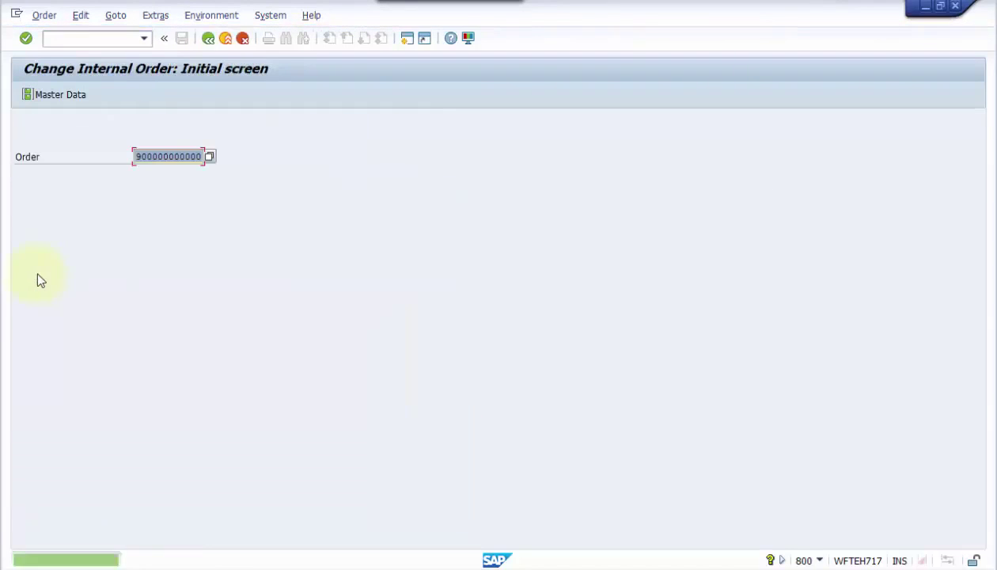
click(207, 39)
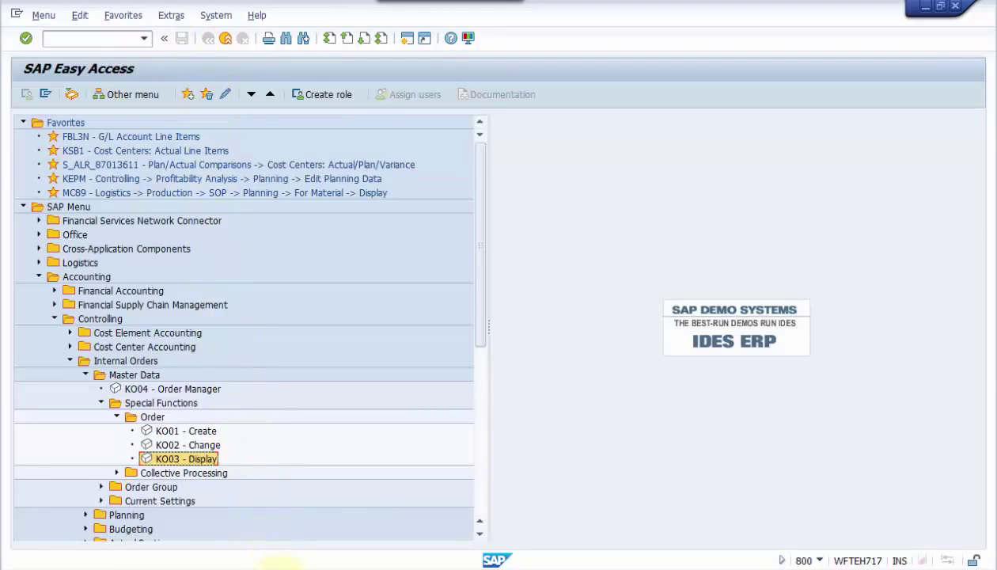
- Switch back to the G/L account document session for company code 9000 and simulate the document, accepting the tax code warnings
mouse_move(277, 564)
click(368, 522)
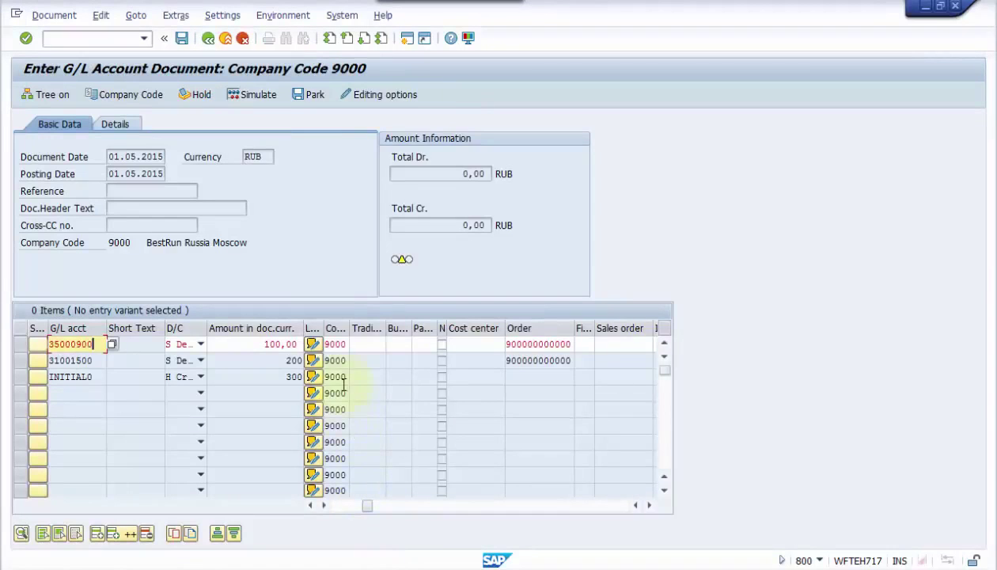
click(255, 99)
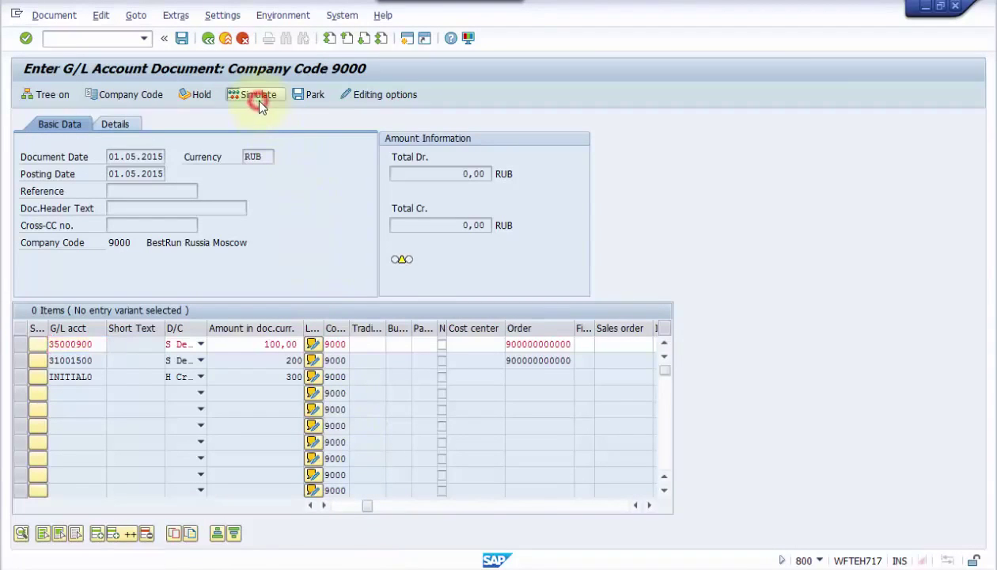
click(26, 38)
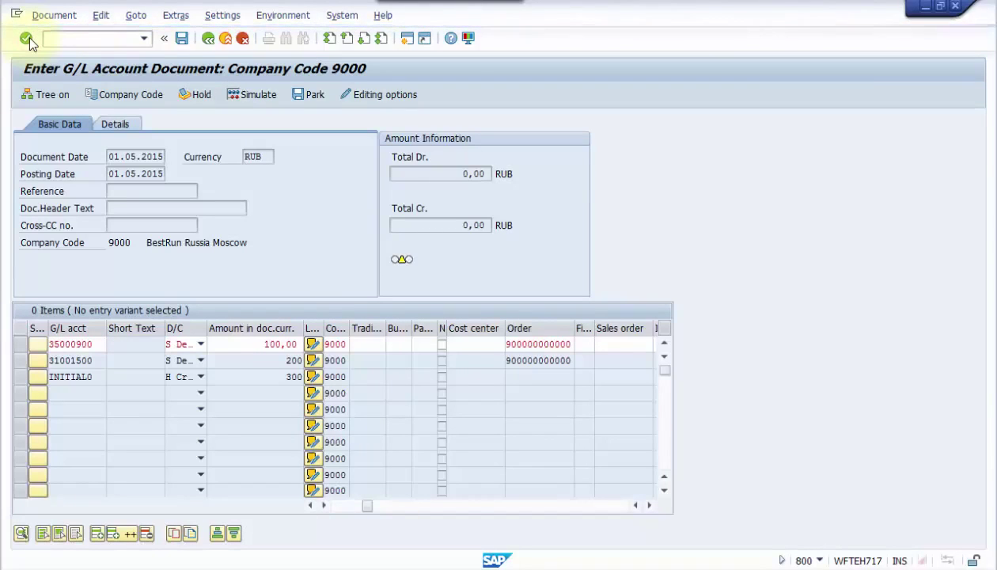
click(26, 38)
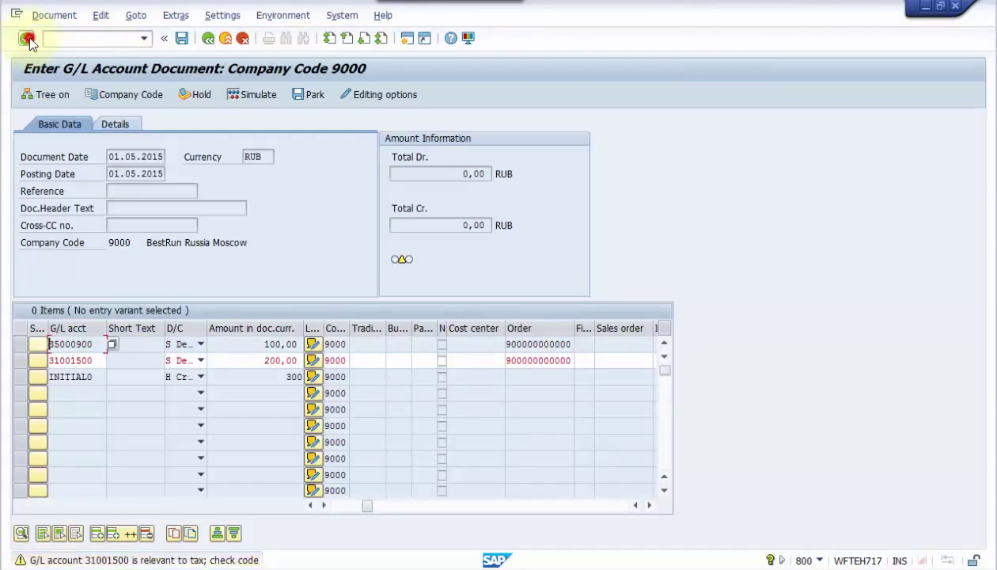
click(26, 38)
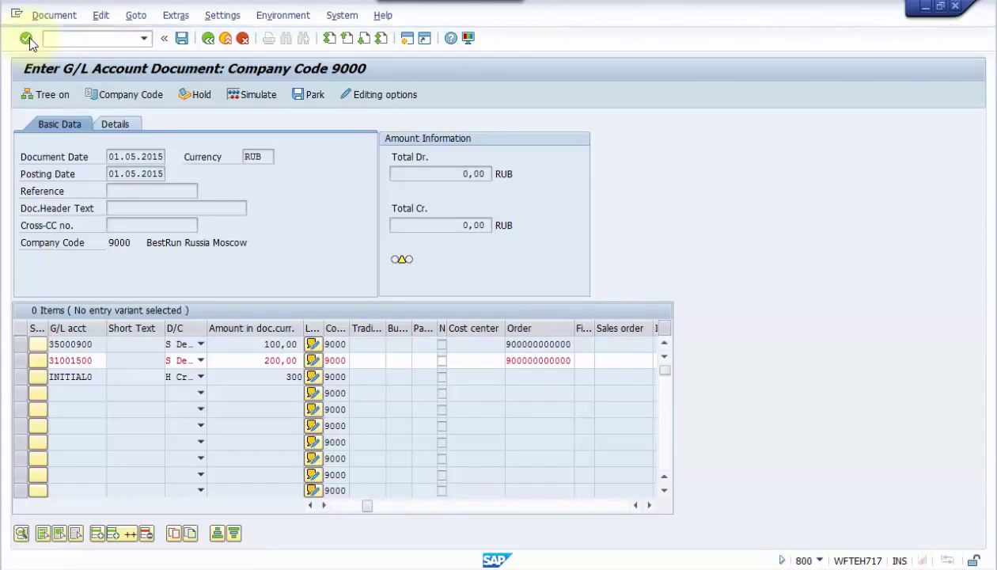
key(F9)
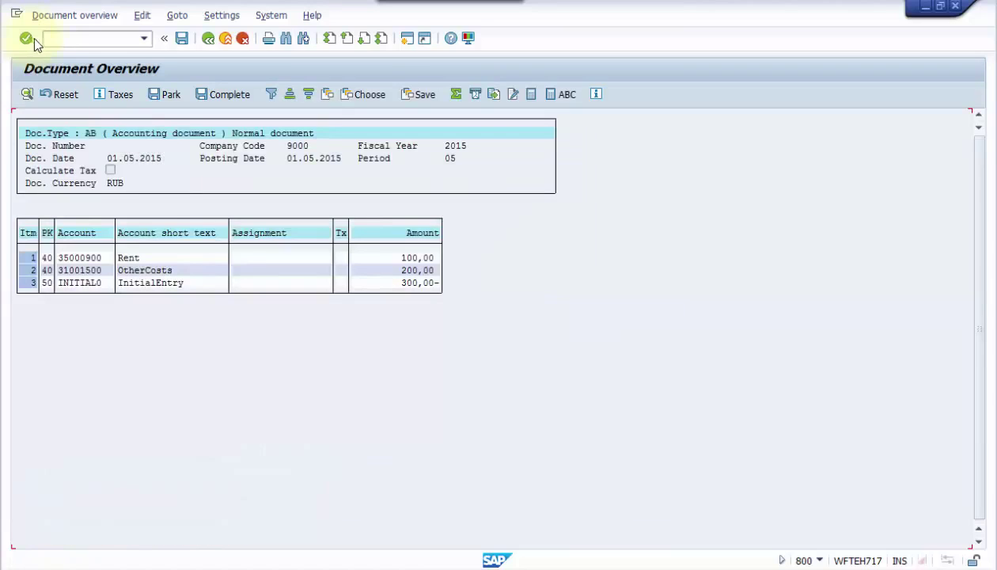
- Post the simulated G/L document, bring up the posting message in the Performance Assistant and close it
click(182, 39)
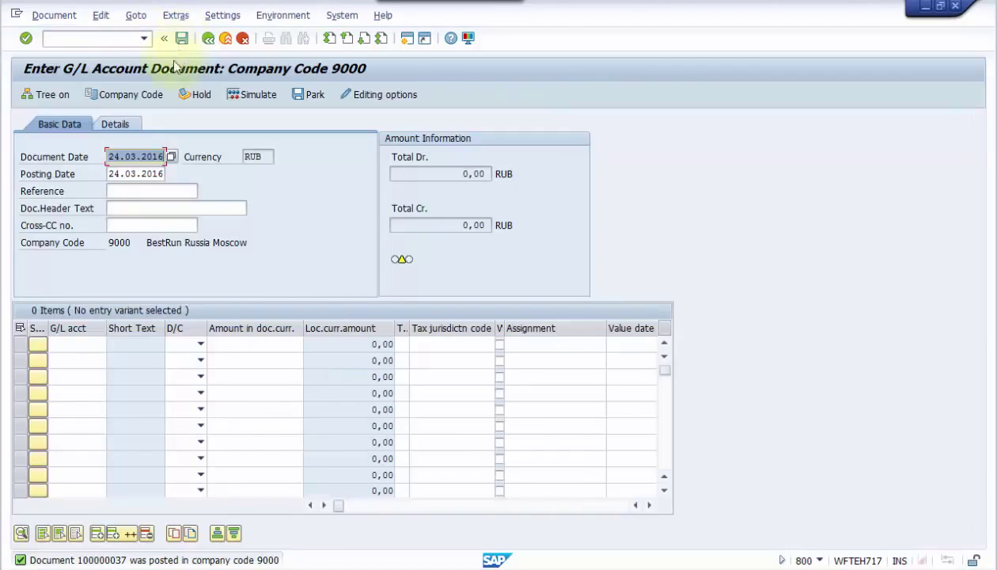
double_click(117, 560)
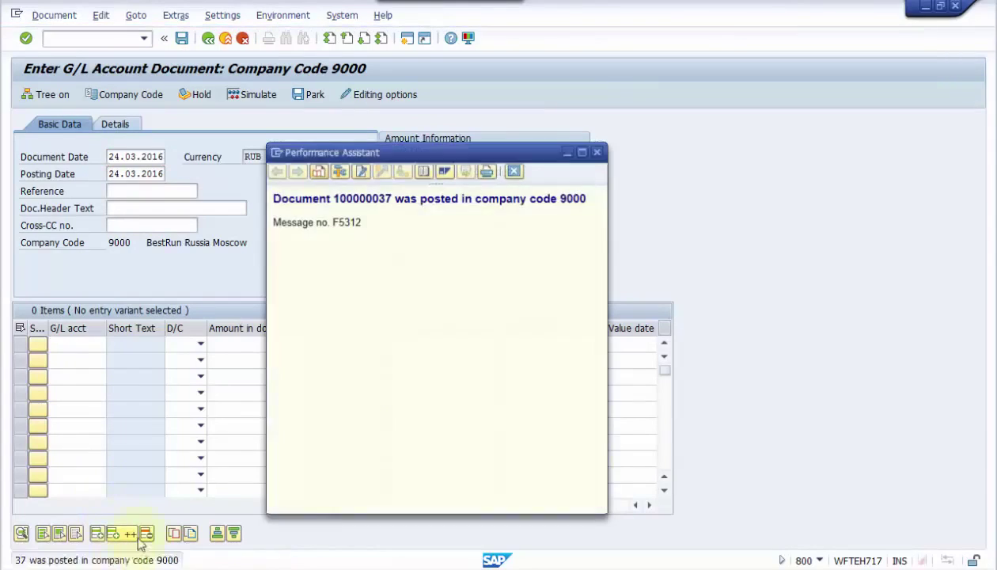
drag(272, 195, 603, 200)
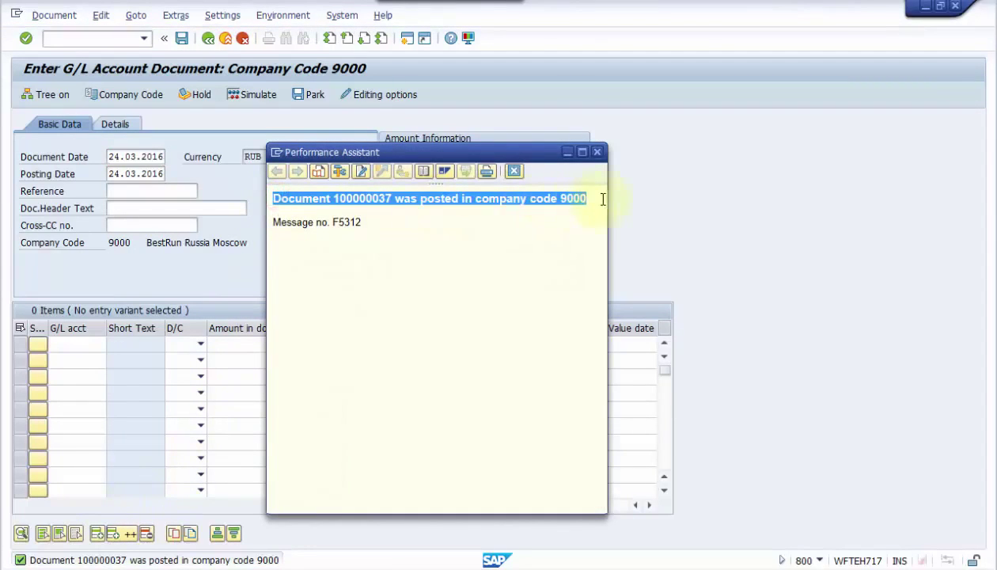
click(599, 152)
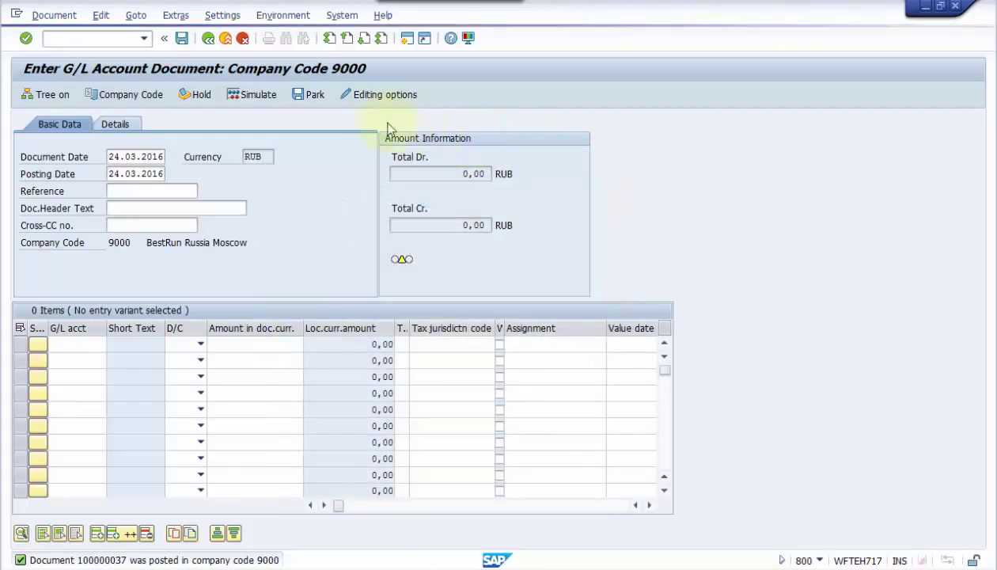
- Open the newly posted G/L document for display
click(70, 15)
click(68, 52)
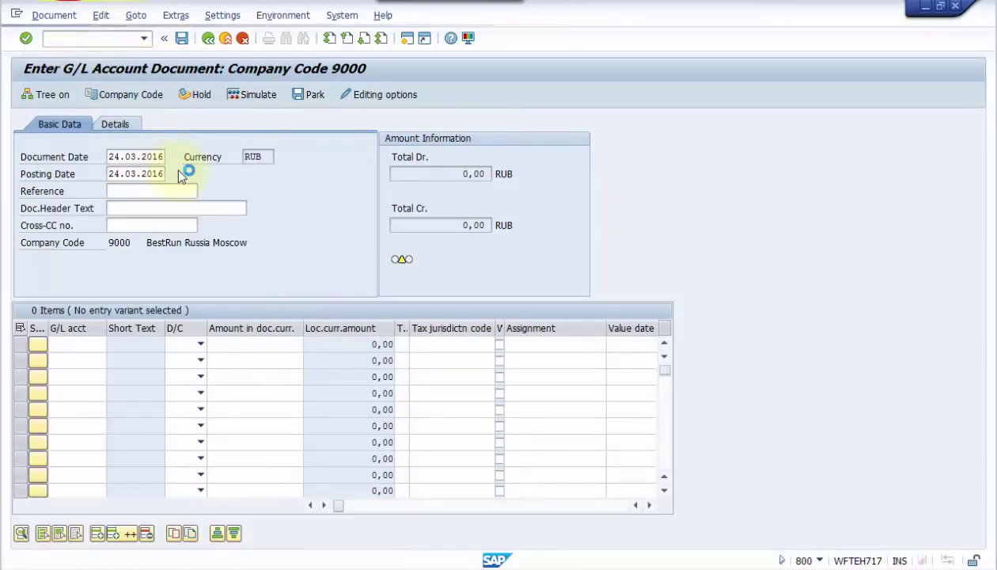